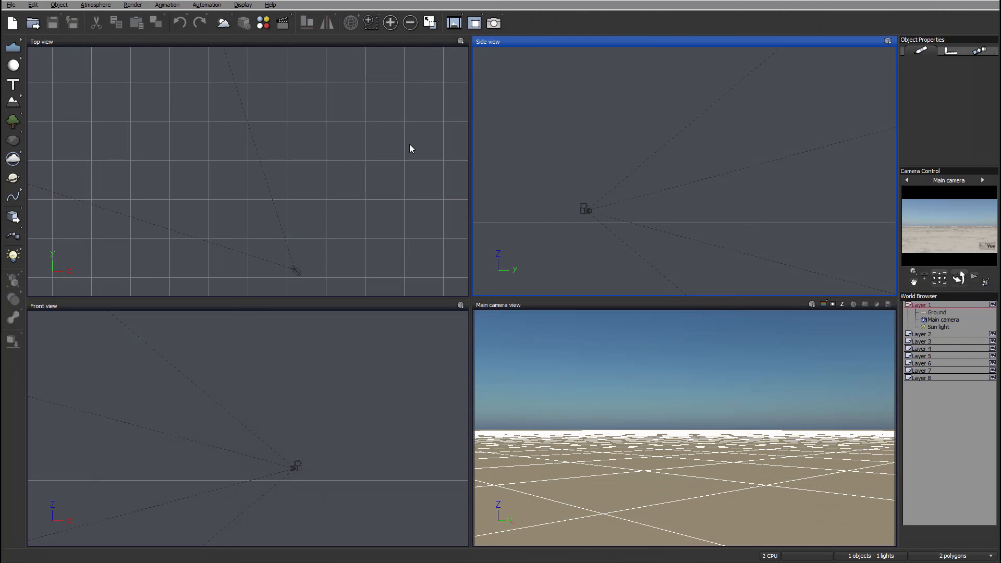
- Add an infinite water plane to the scene and raise it slightly above the ground
right_click_drag(534, 166, 569, 170)
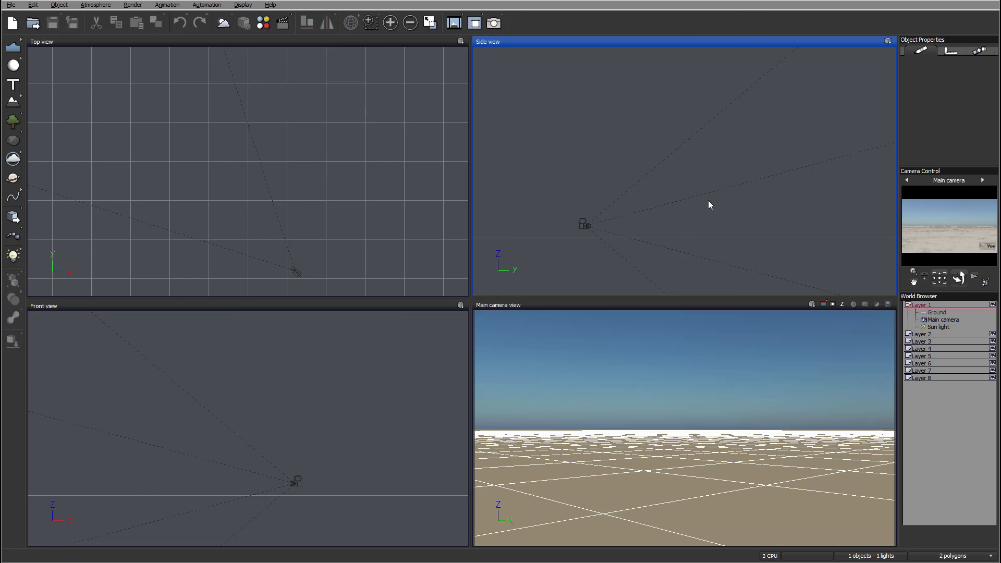
right_click_drag(855, 188, 813, 188)
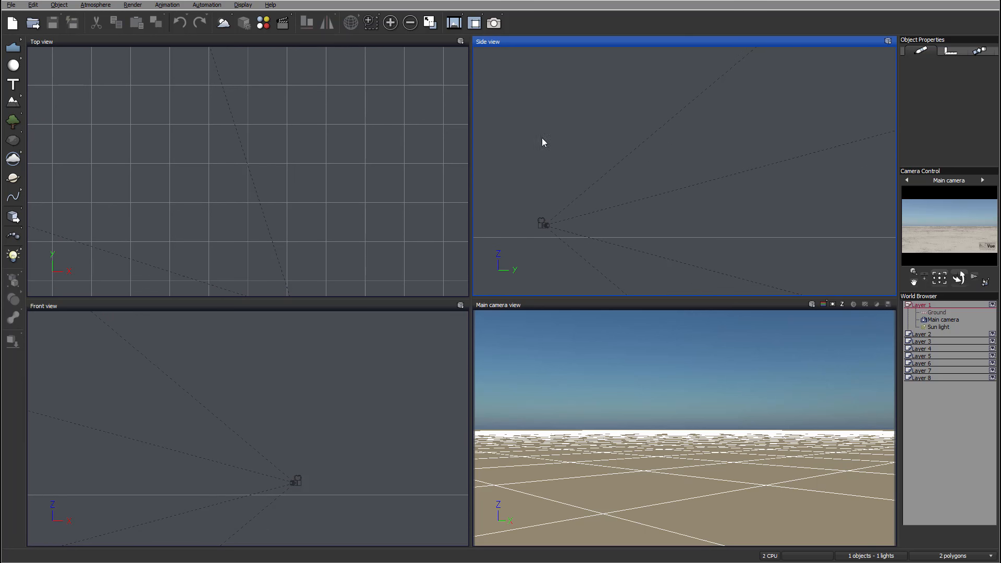
right_click_drag(626, 151, 639, 174)
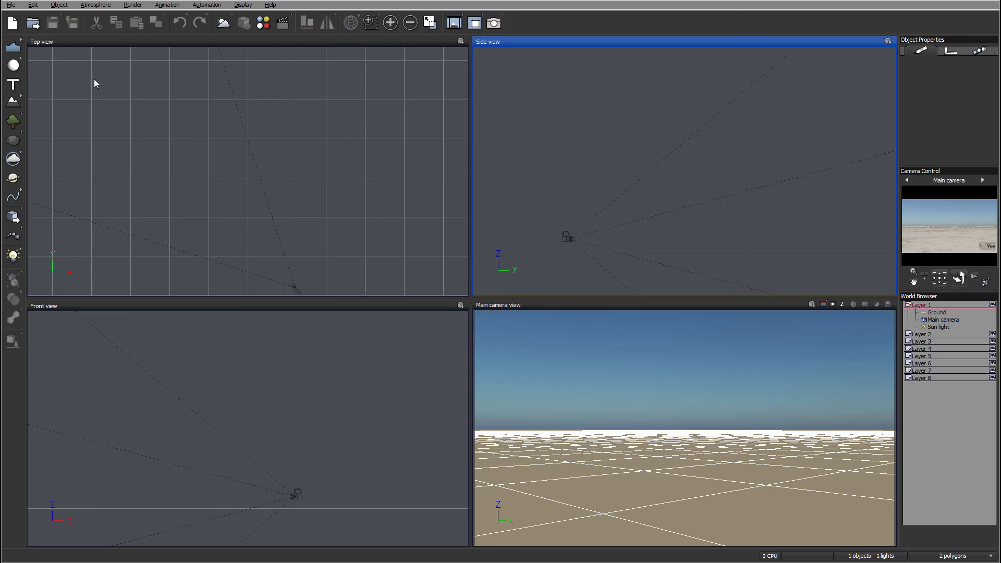
left_click(13, 47)
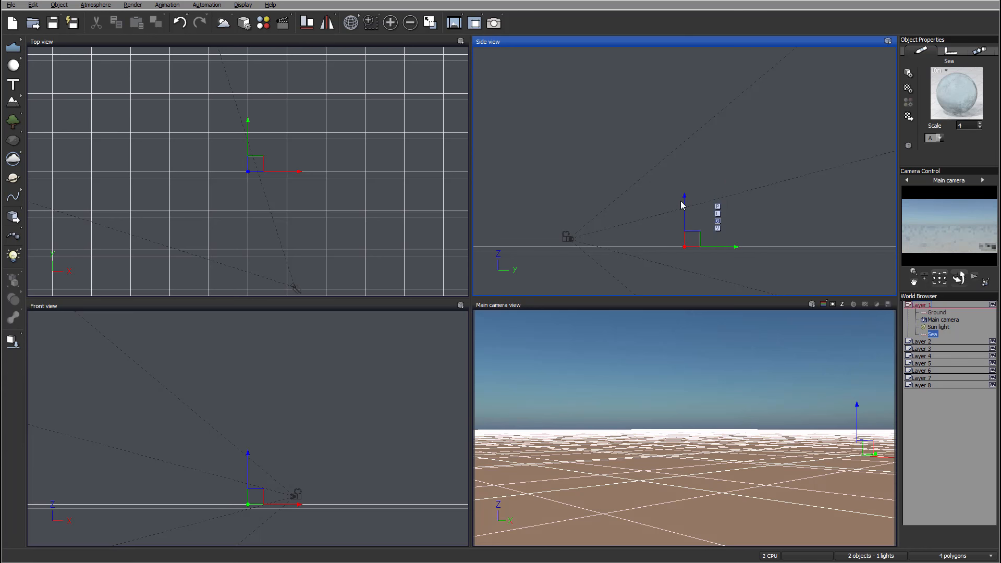
left_click_drag(685, 212, 686, 206)
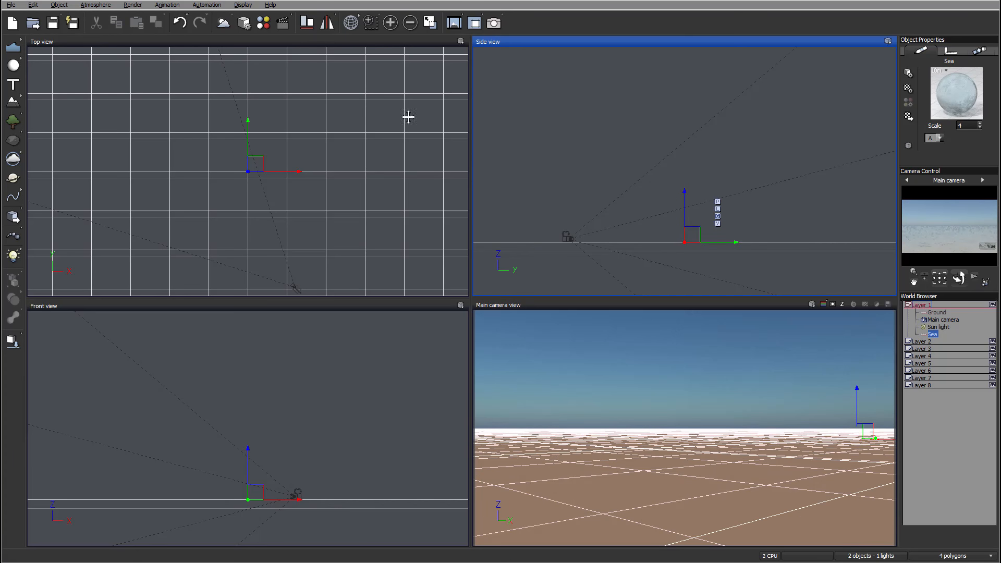
- Switch the atmosphere model to Standard spectral and let the atmosphere and camera exposure be adjusted automatically
left_click(92, 6)
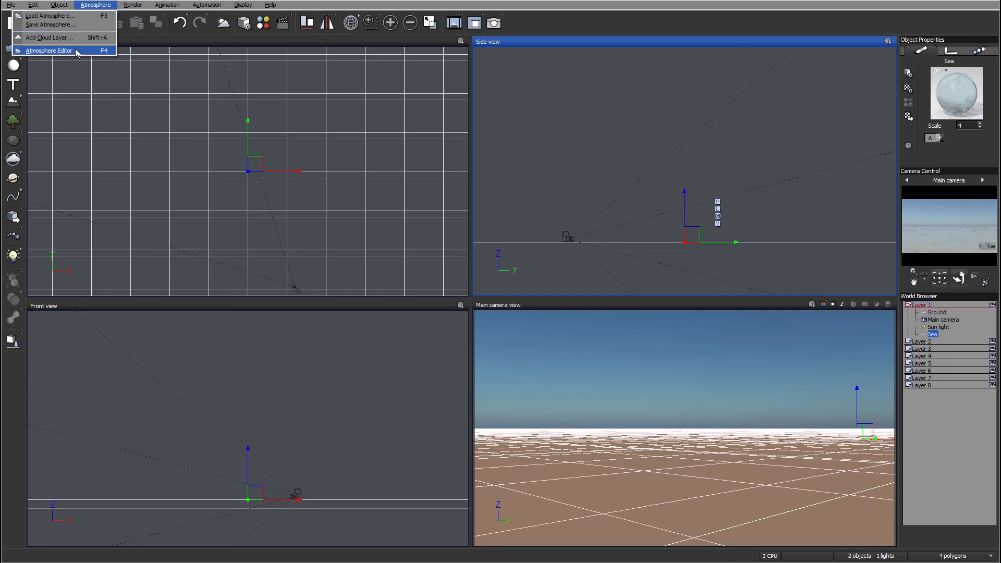
left_click(49, 50)
left_click(580, 88)
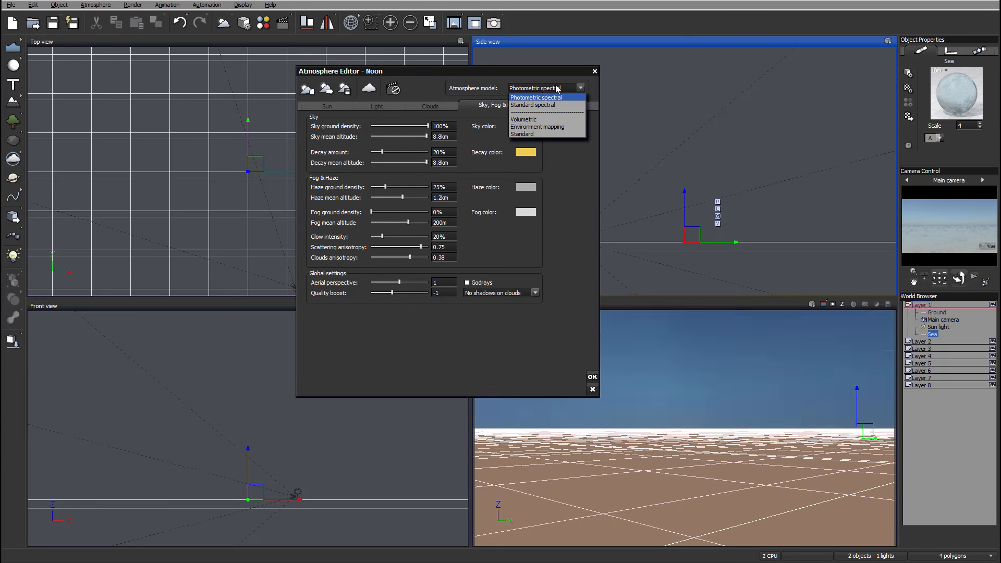
left_click(547, 106)
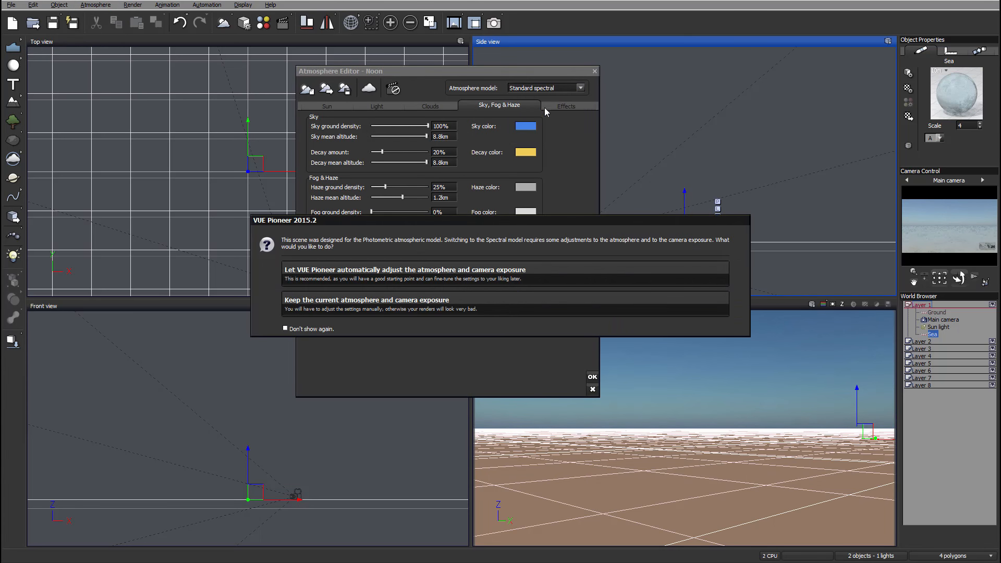
left_click(597, 266)
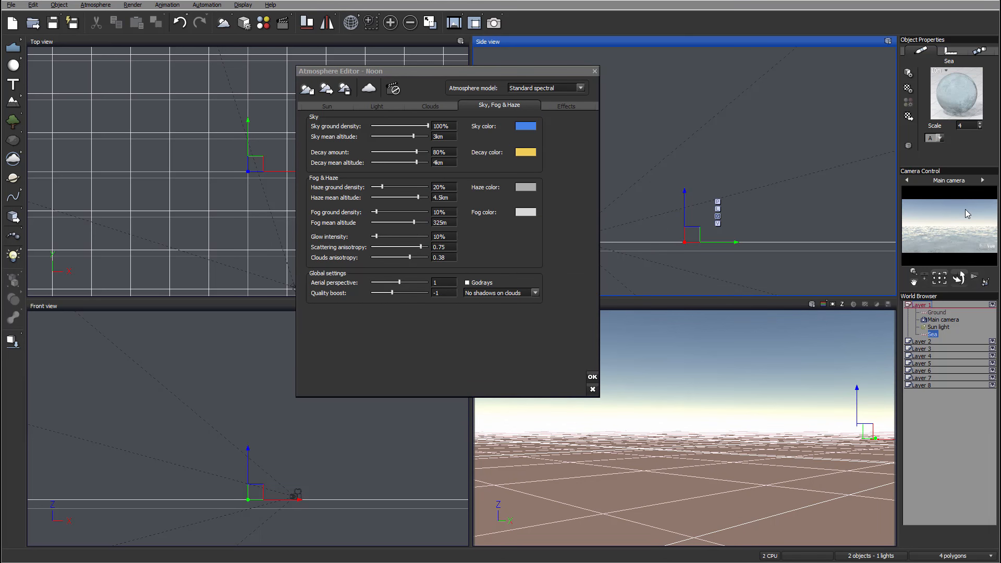
- Add a Fluffy Cumulus cloud layer to the atmosphere from the Spectral 2 cloud materials
left_click(437, 105)
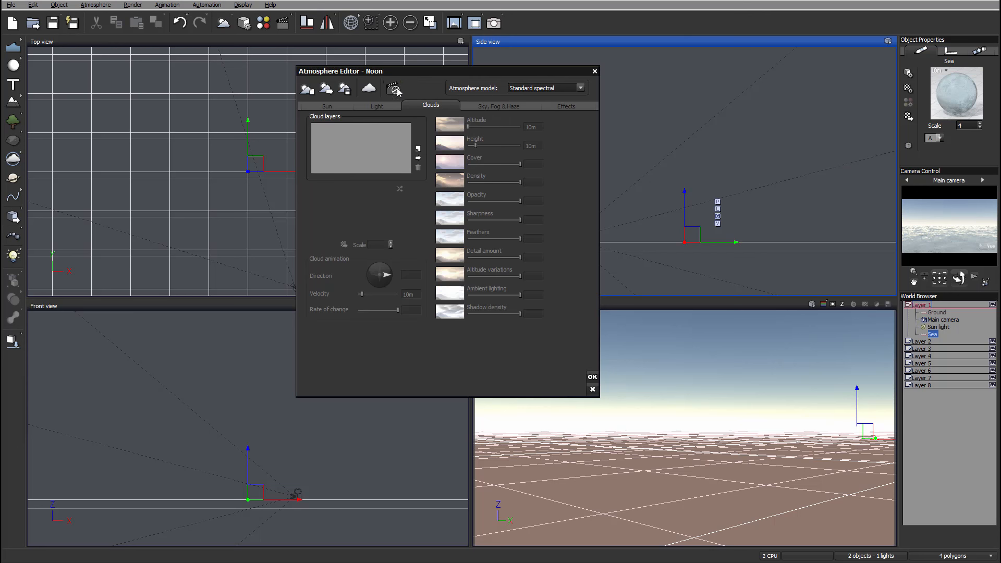
left_click(417, 158)
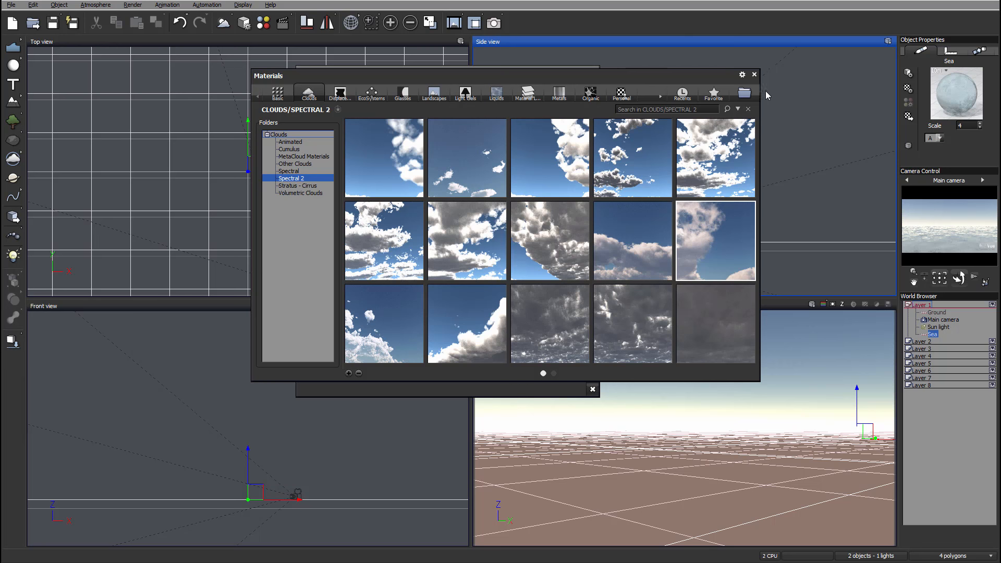
left_click(742, 75)
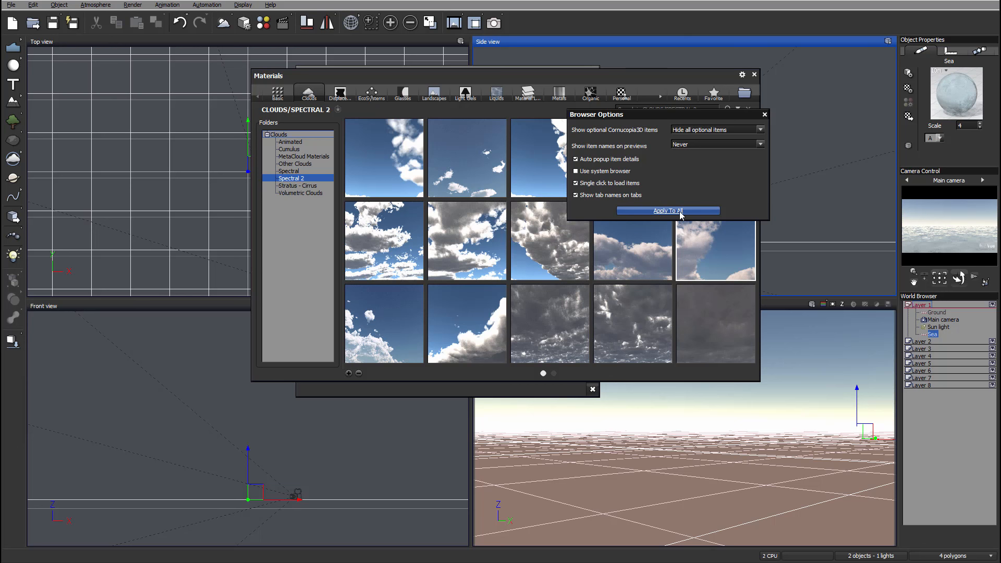
left_click(764, 114)
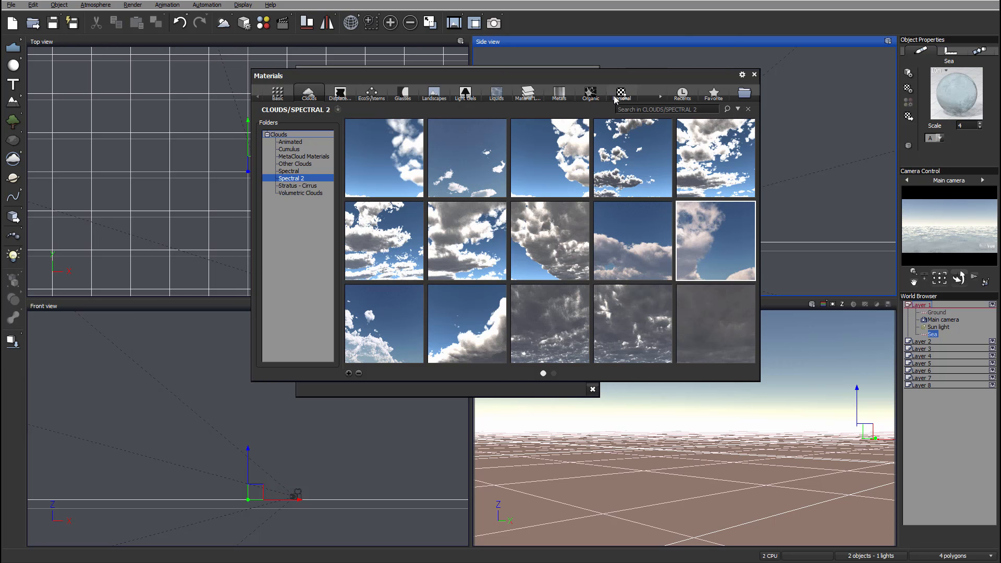
double_click(711, 240)
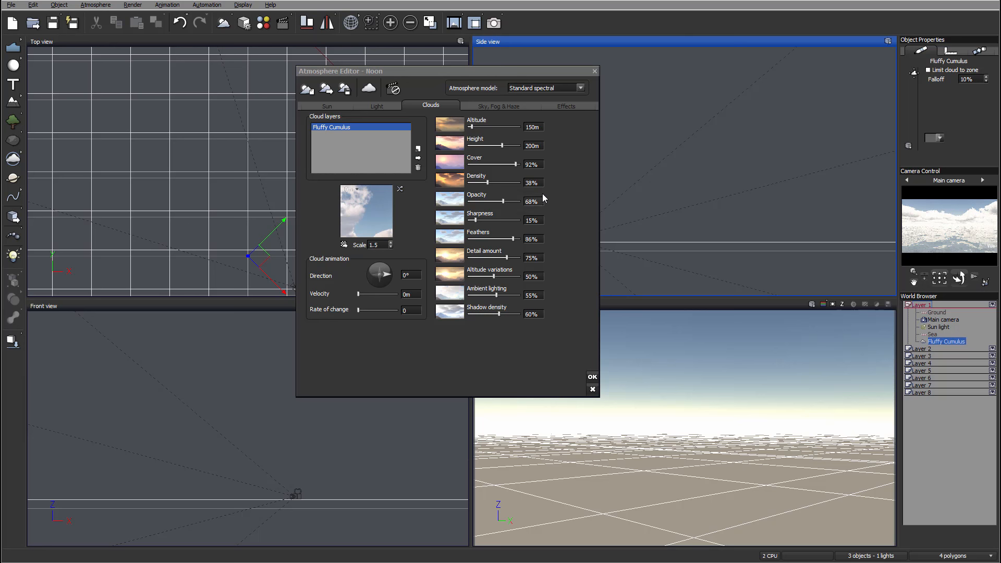
- Set the cloud layer's opacity to 91%, density to 4%, detail amount to 100% and feathers to 71%, and accept the atmosphere changes
left_click(503, 200)
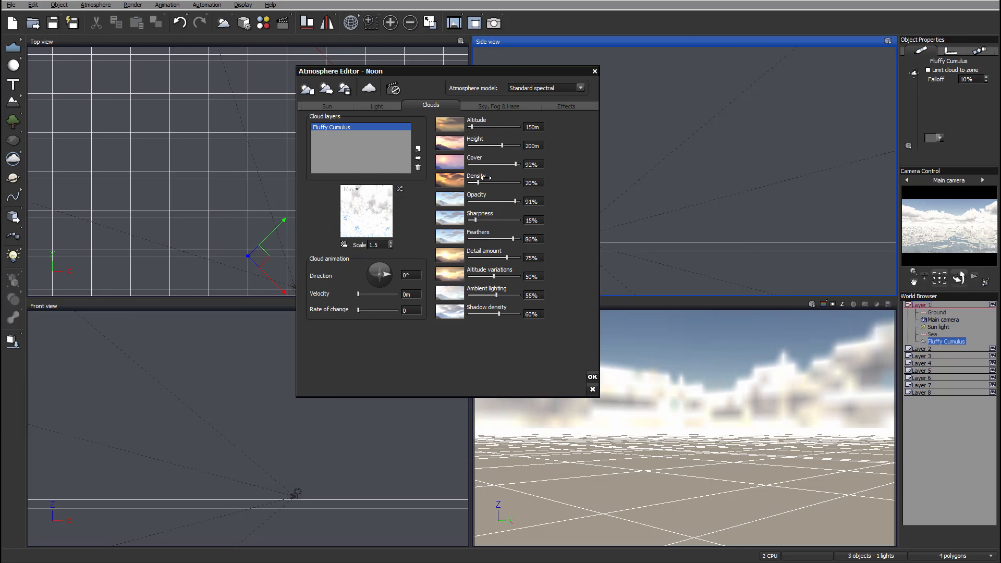
left_click_drag(488, 178, 477, 178)
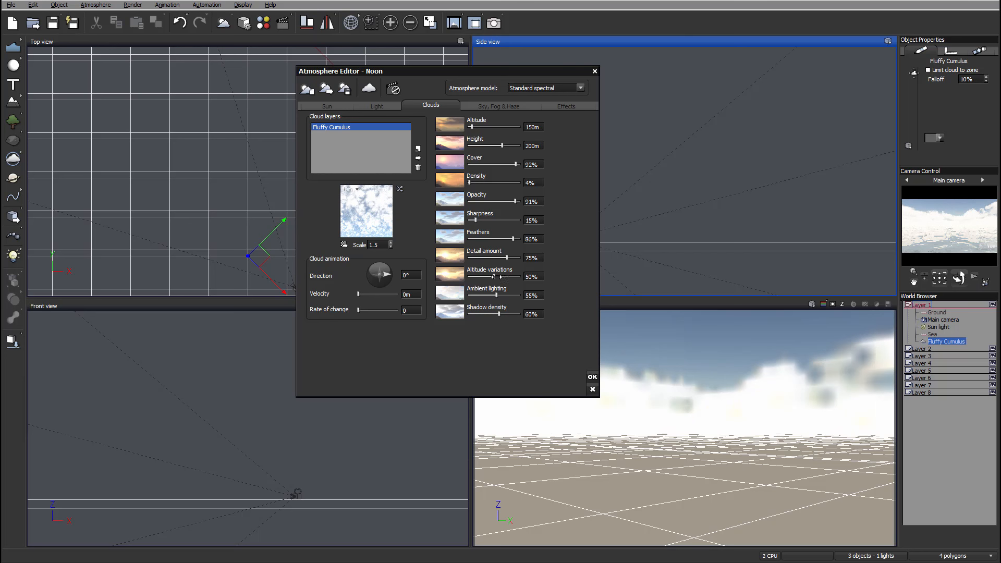
left_click_drag(505, 257, 519, 257)
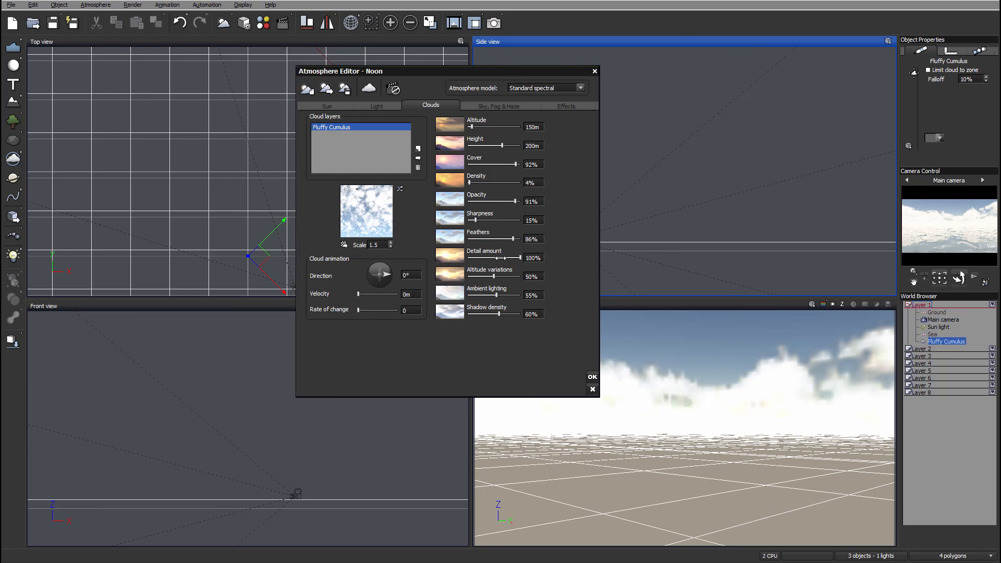
left_click_drag(516, 241, 510, 242)
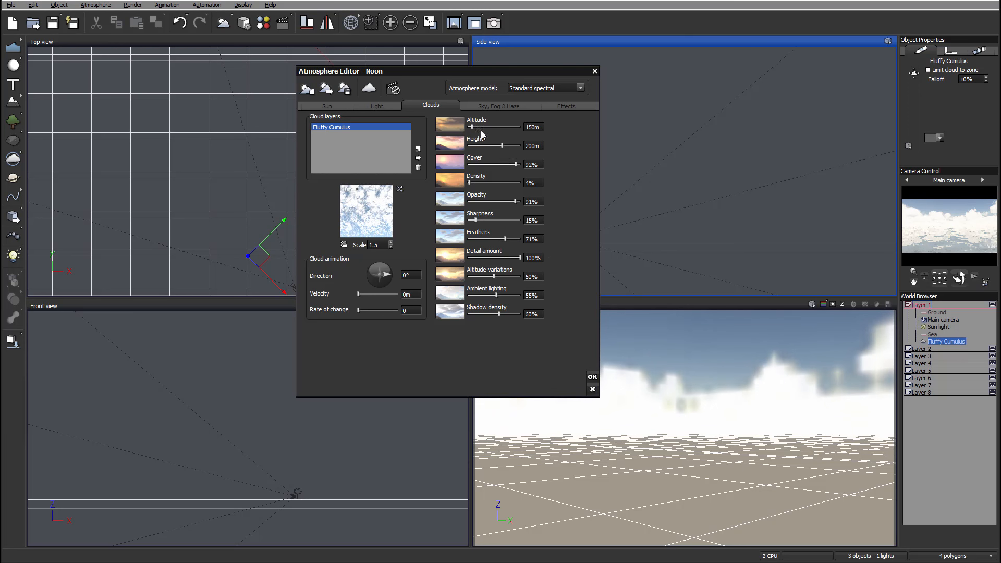
left_click(485, 108)
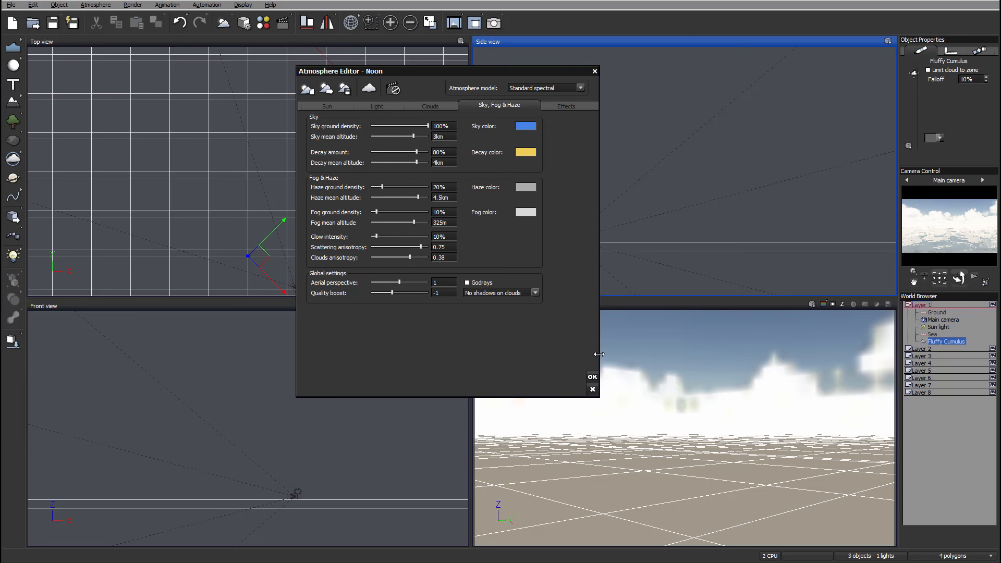
left_click(592, 377)
- Move the sun light in the top view from behind the camera to in front of it
right_click_drag(270, 182, 341, 163)
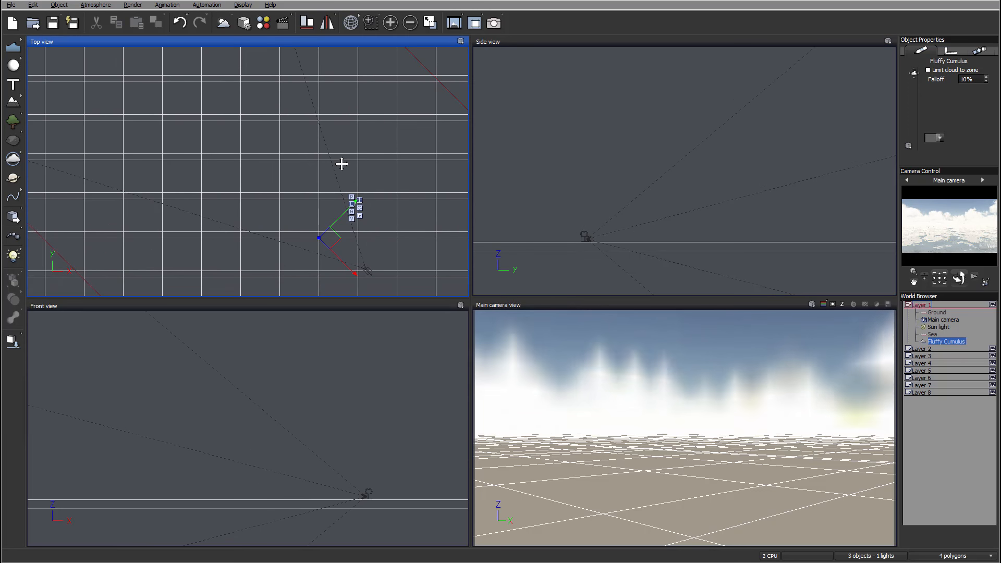
scroll(341, 164, "down", 4)
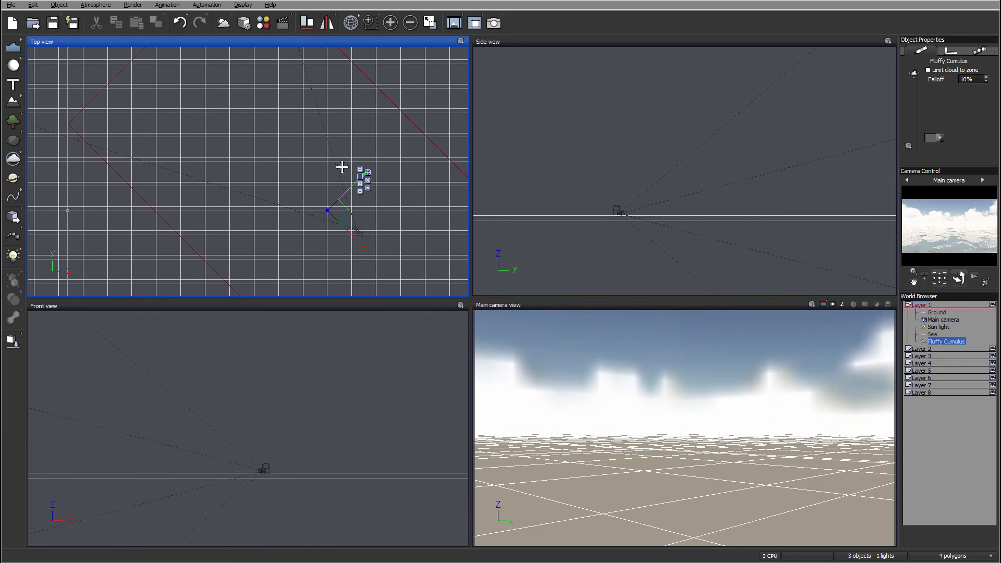
left_click(938, 326)
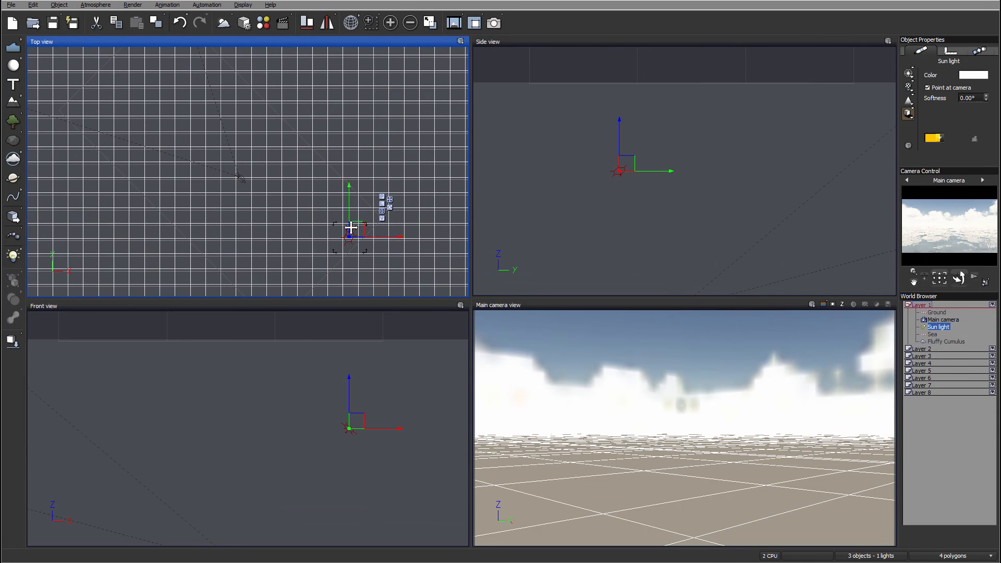
left_click_drag(350, 228, 261, 82)
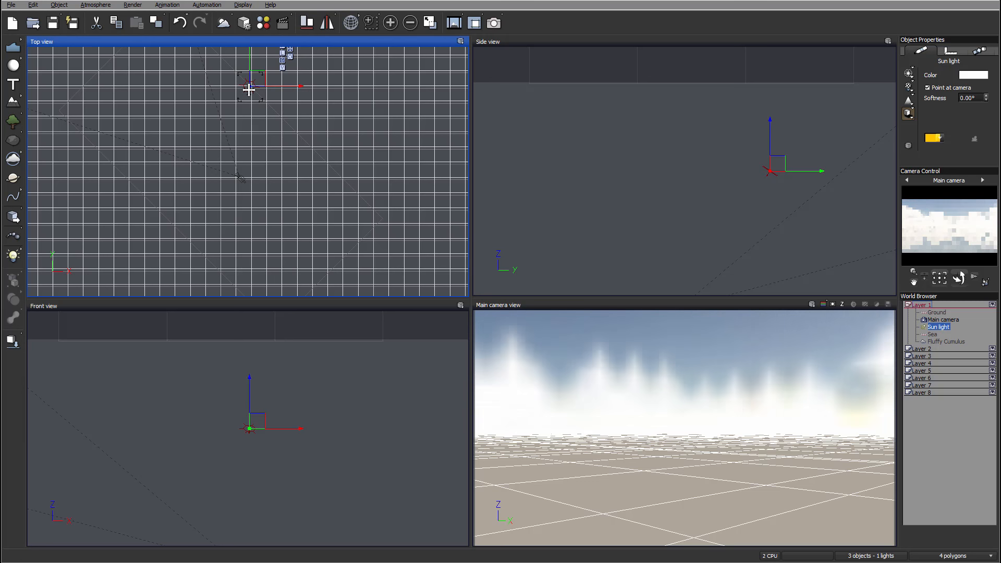
- Lower the sun light to just above the horizon in the side view and shift it slightly in the top view
right_click_drag(696, 140, 662, 97)
left_click_drag(693, 77, 724, 190)
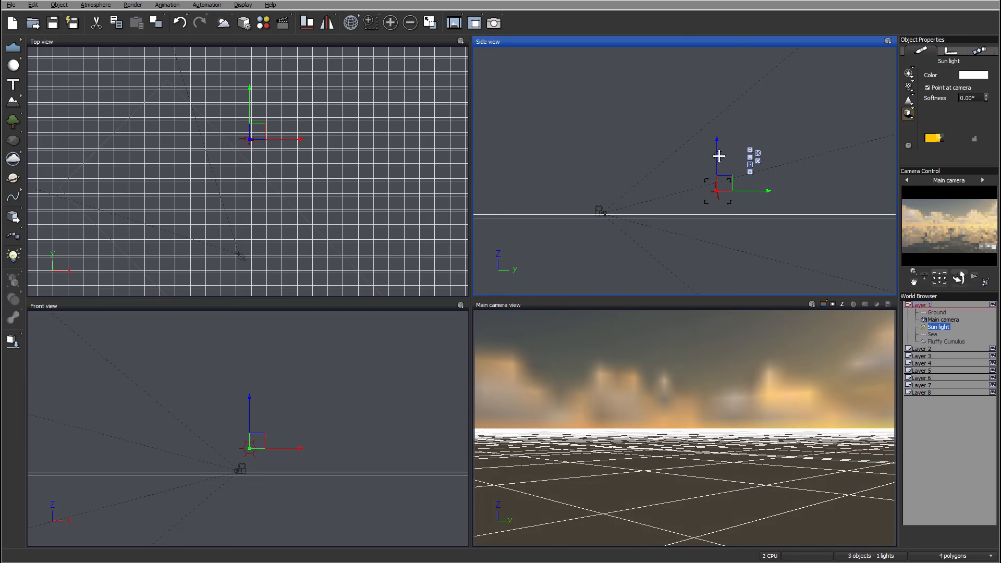
left_click_drag(715, 144, 718, 154)
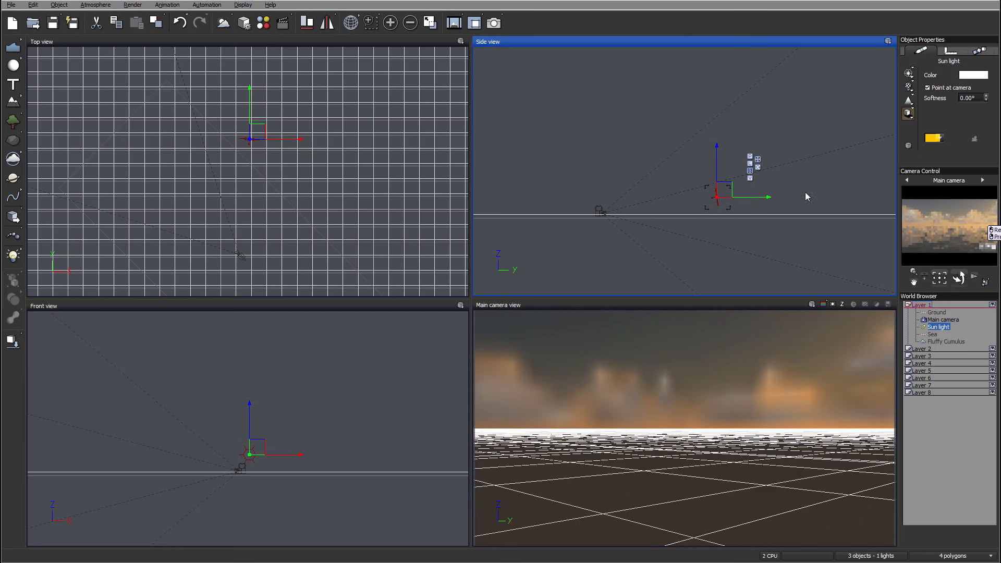
mouse_move(252, 131)
left_mouse_down()
mouse_move(230, 127)
mouse_move(245, 123)
left_mouse_up()
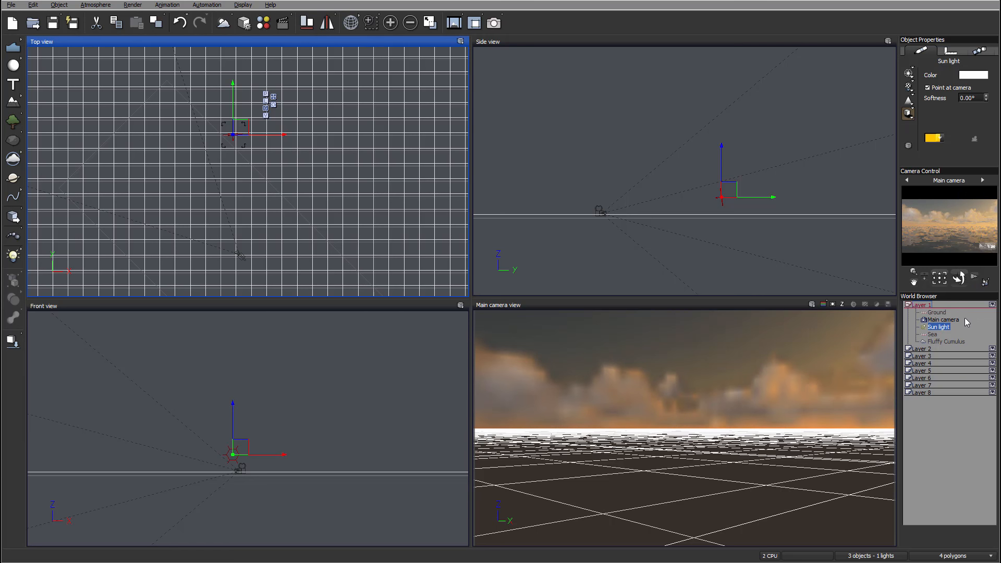
- Review the main camera's exposure and film settings in the Advanced Camera Options
left_click(945, 320)
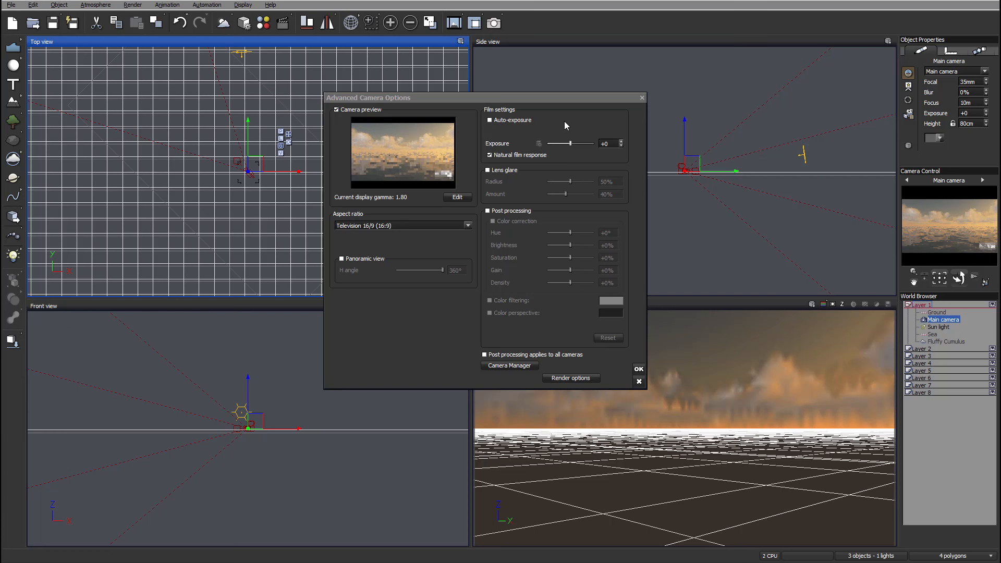
left_click(638, 369)
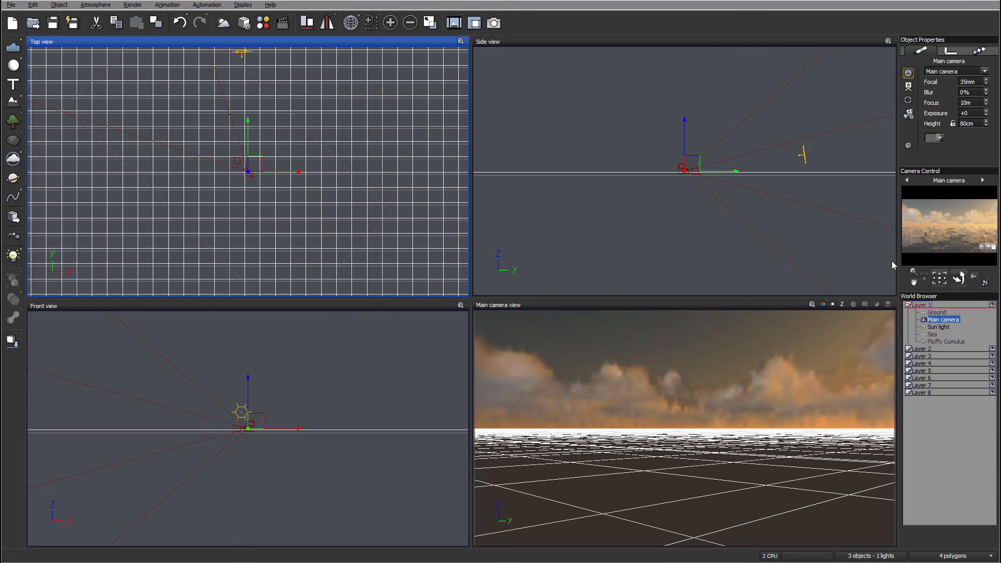
- In the Atmosphere Editor's lighting settings, change the ambient light color to a slightly darker, muted lavender-blue
left_click(103, 6)
left_click(87, 51)
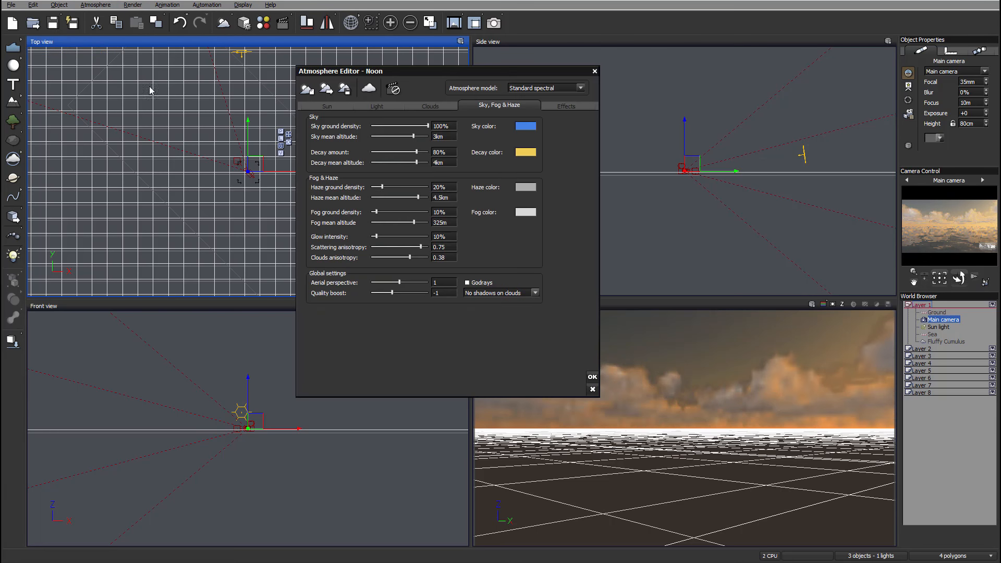
left_click_drag(427, 68, 491, 103)
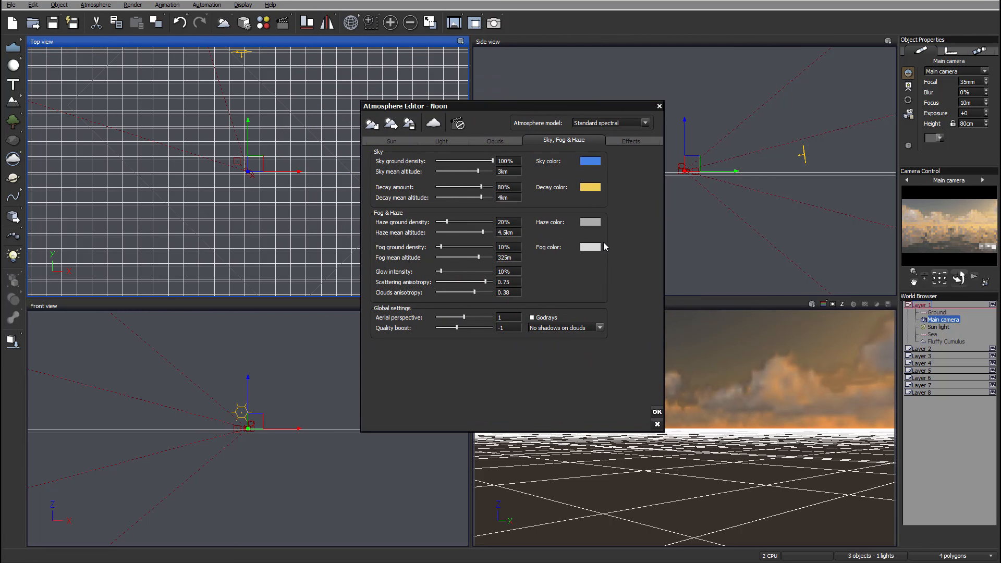
left_click(442, 141)
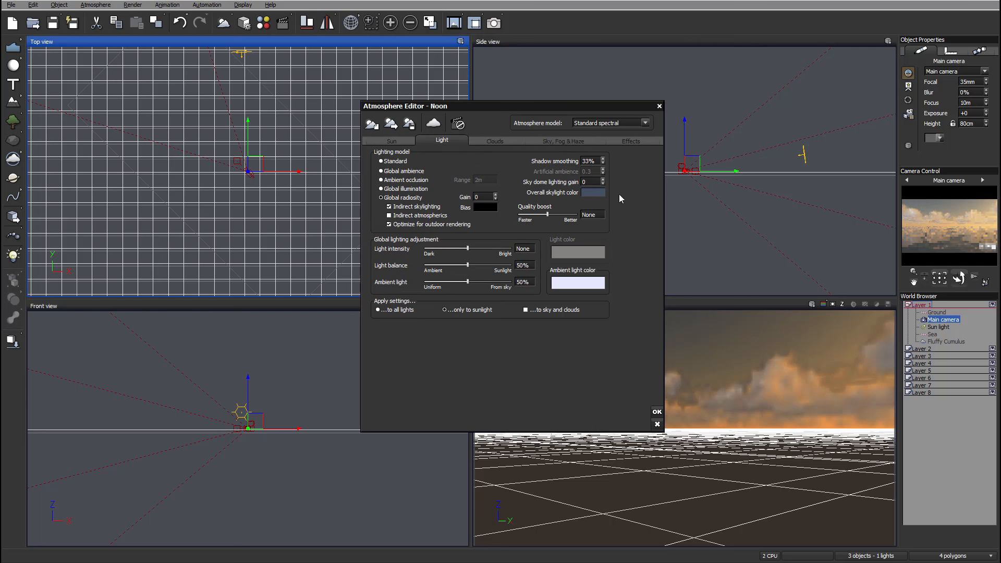
right_click(589, 283)
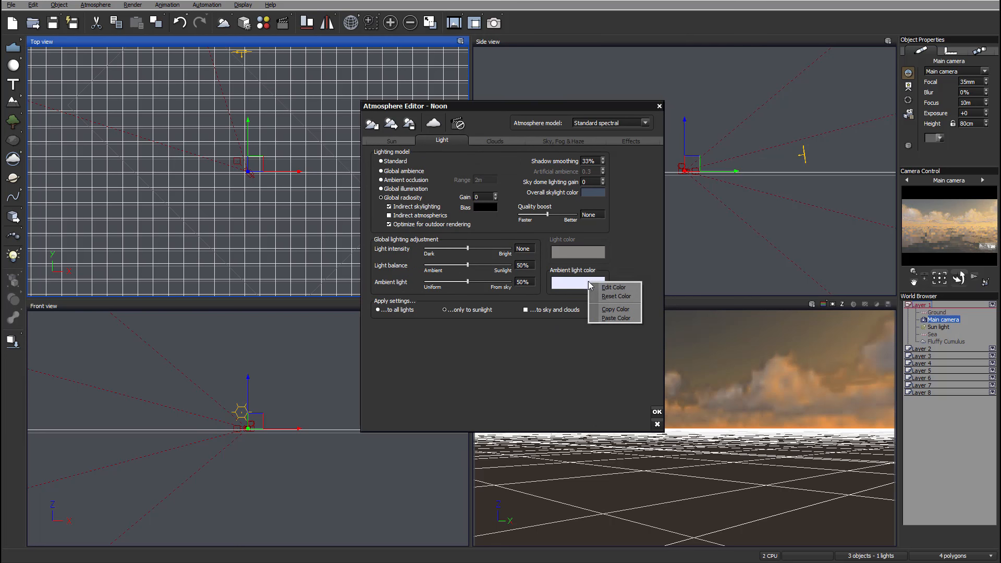
left_click(614, 288)
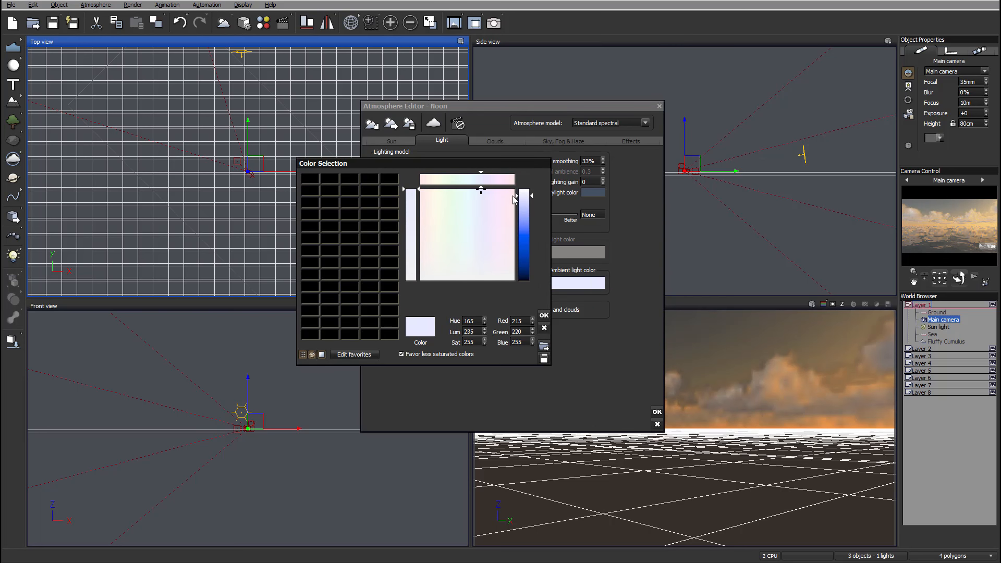
left_click_drag(480, 266, 476, 262)
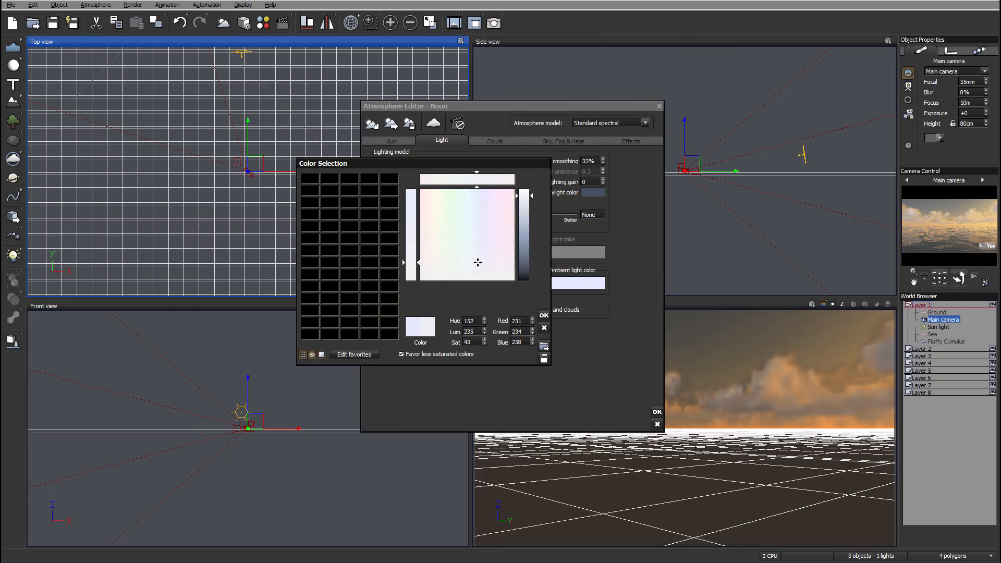
left_click_drag(524, 197, 525, 214)
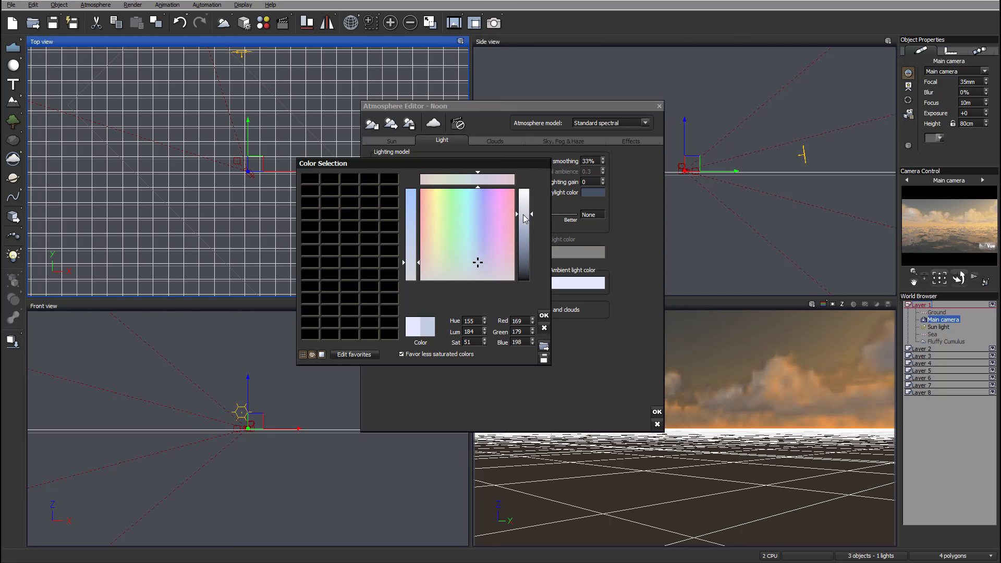
left_click(480, 264)
left_click(543, 313)
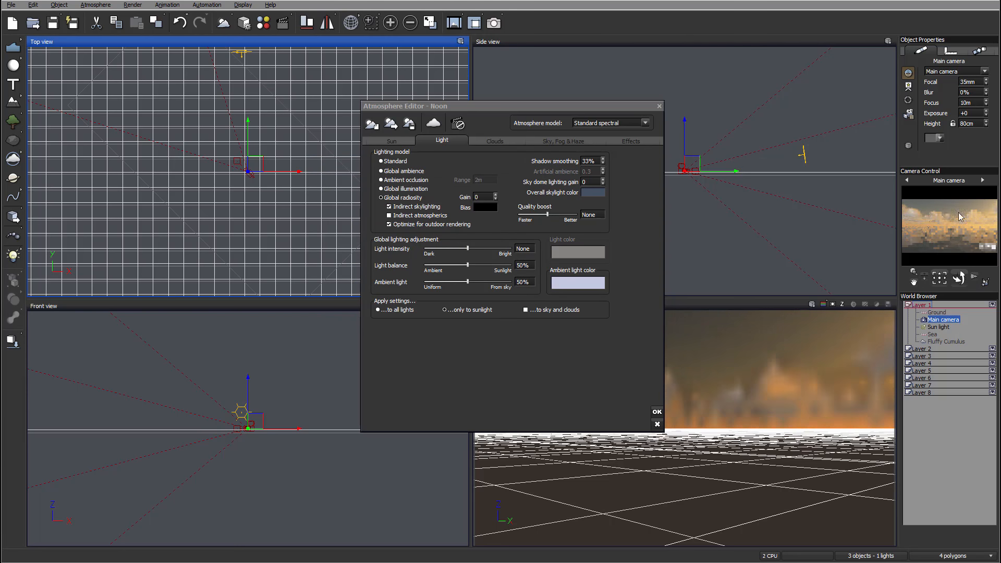
- Try the Fluffy Cumulus layer's ambient lighting at 17%, and set it to 87%
left_click(496, 139)
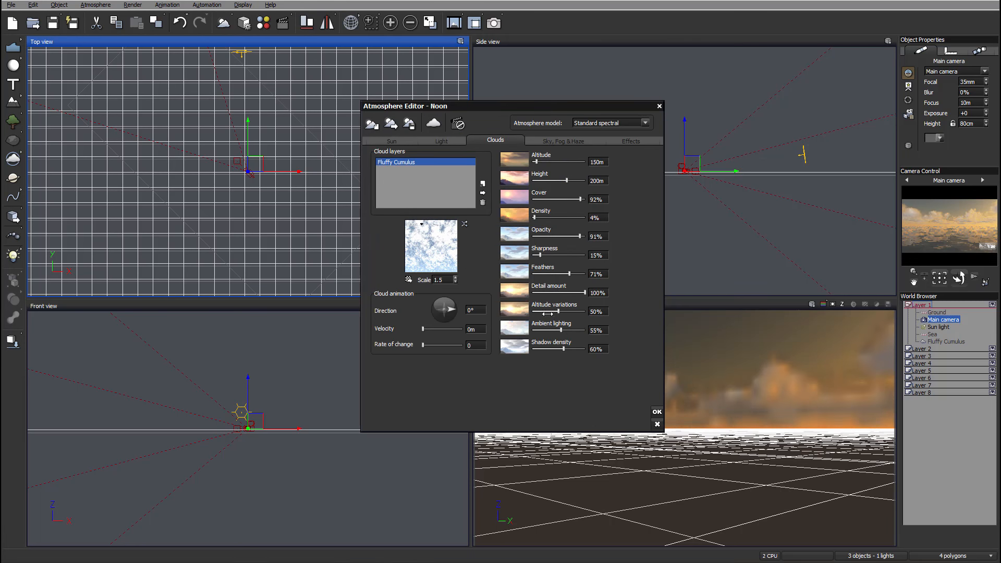
left_click_drag(561, 332, 541, 332)
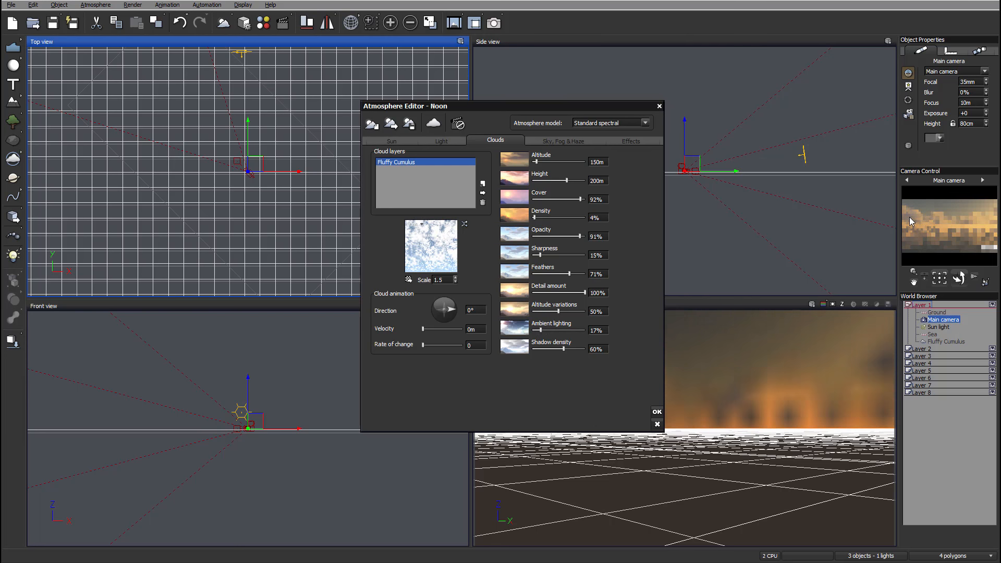
left_click_drag(536, 327, 592, 330)
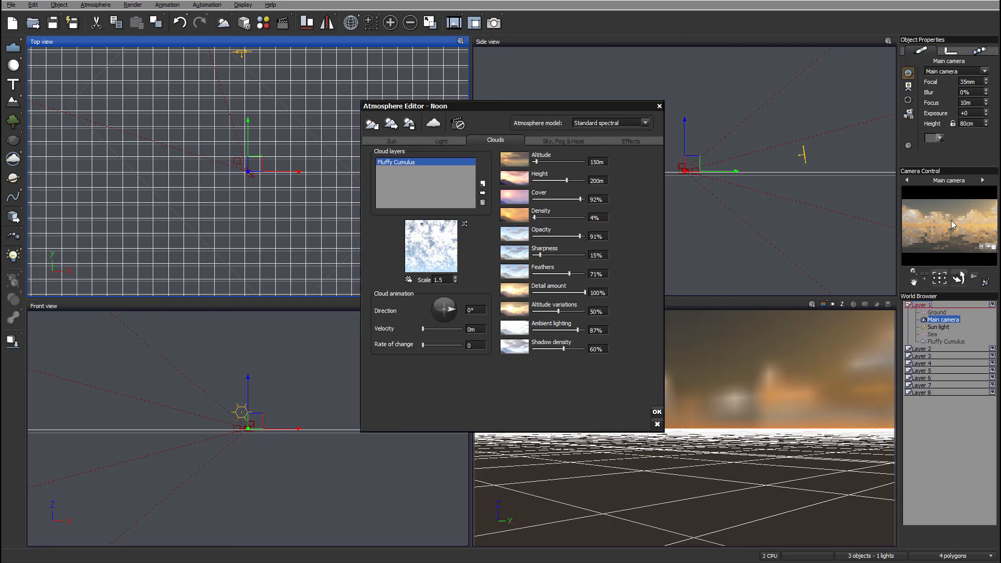
- Try a saturated dark red as the atmosphere's ambient light color
left_click(446, 141)
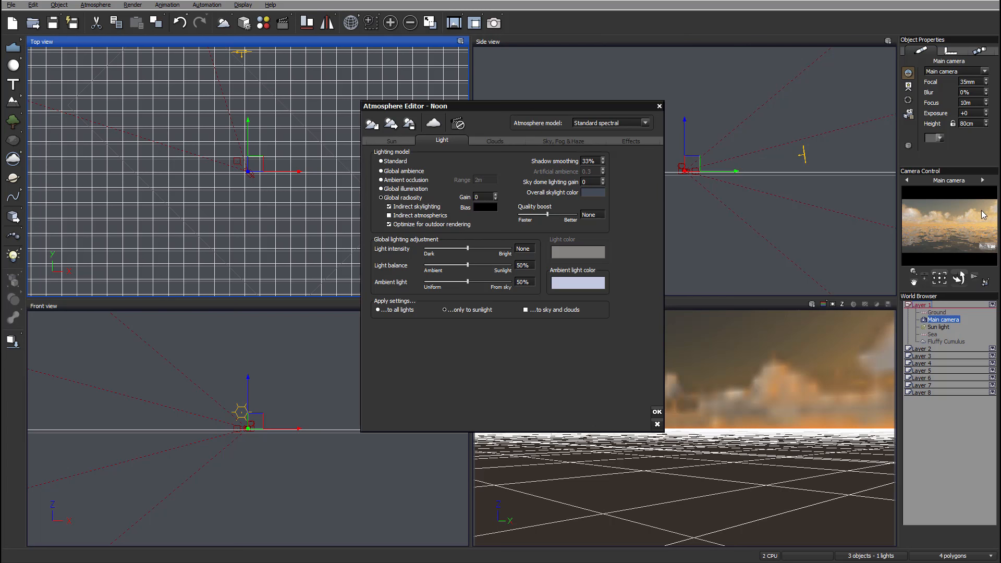
left_click(500, 140)
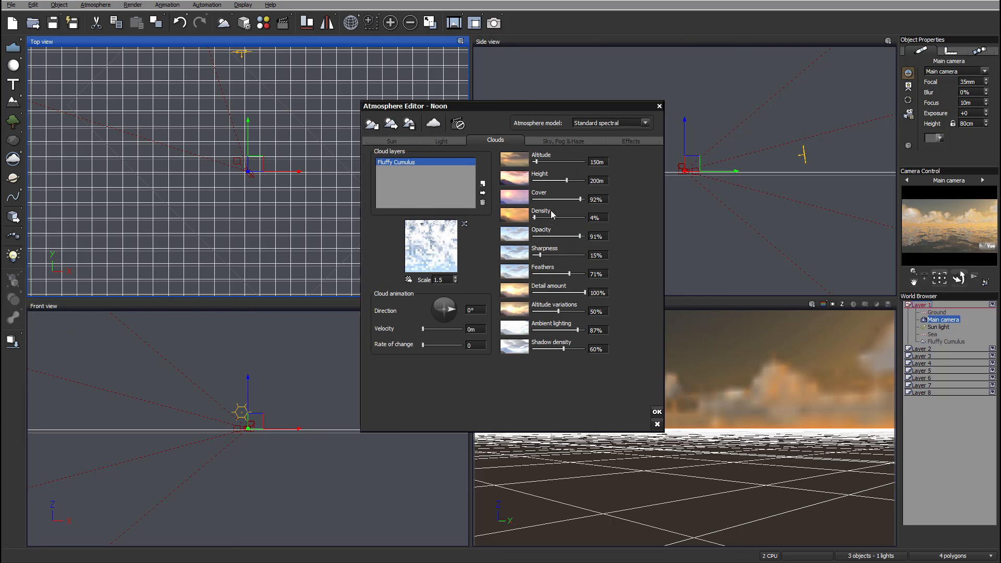
left_click(442, 139)
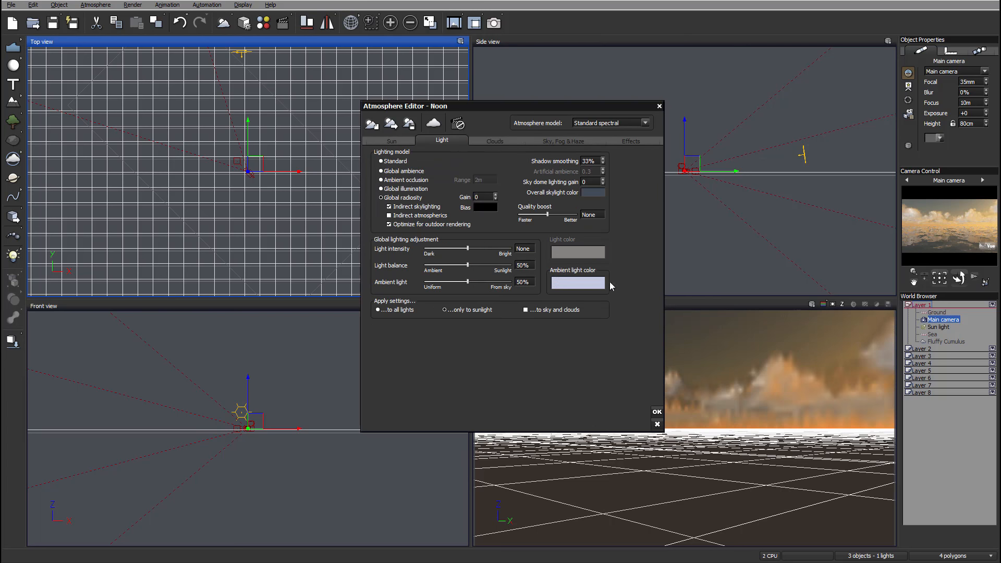
left_click(576, 285)
left_click_drag(577, 259, 561, 233)
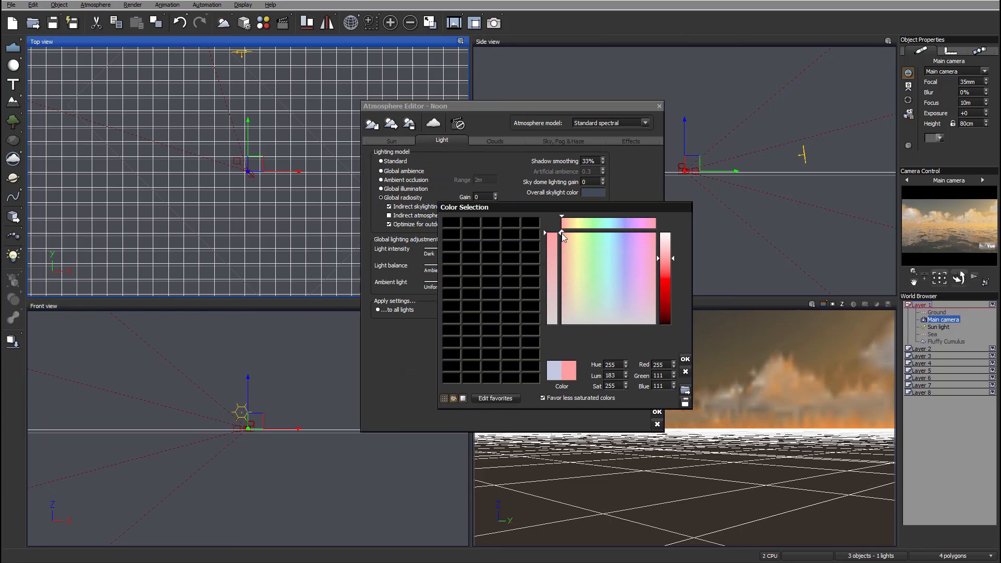
left_click(667, 292)
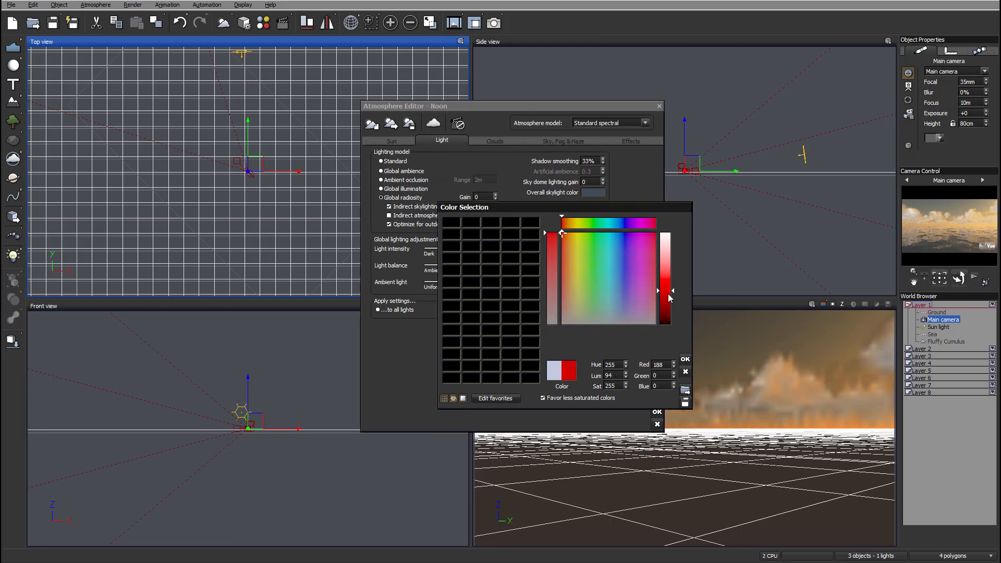
left_click(685, 359)
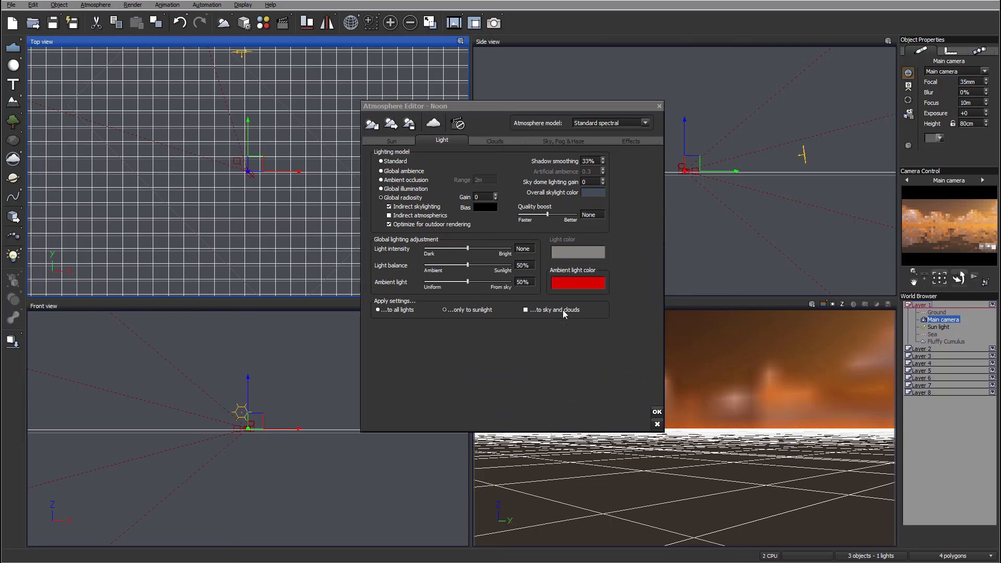
- Replace the ambient light color with a muted grayish blue of about Red 94, Green 119, Blue 134
left_click(573, 282)
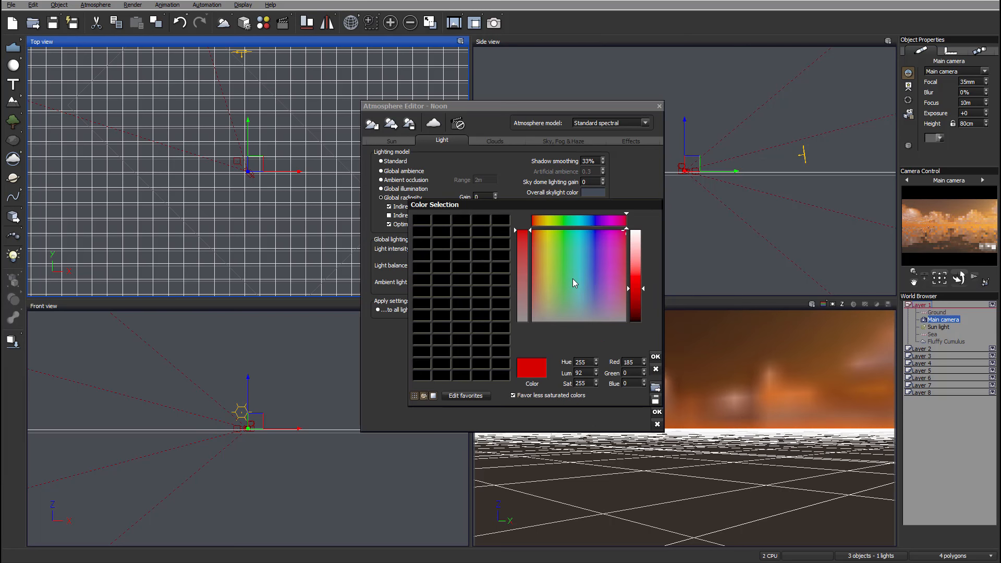
left_click(585, 305)
left_click(635, 278)
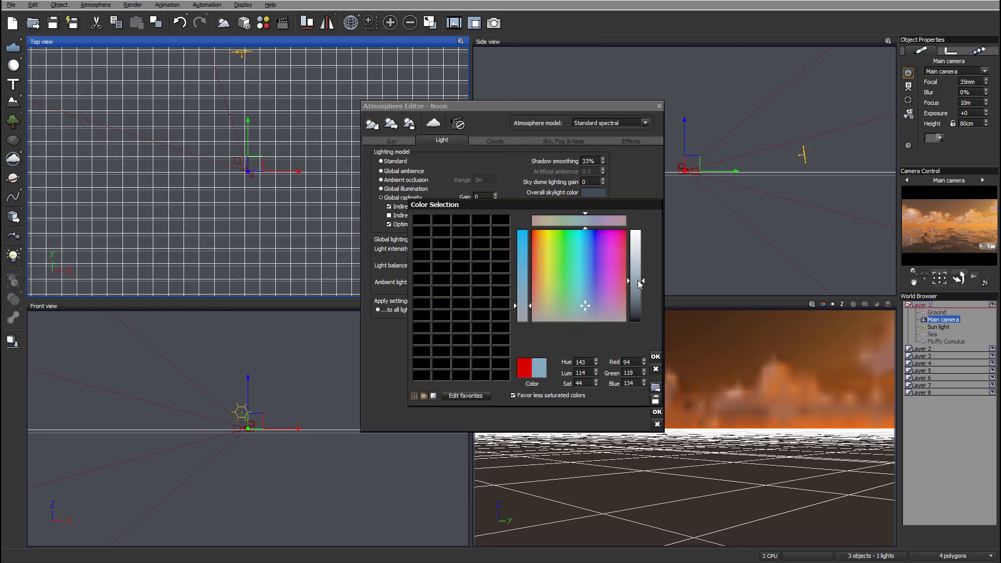
left_click(656, 356)
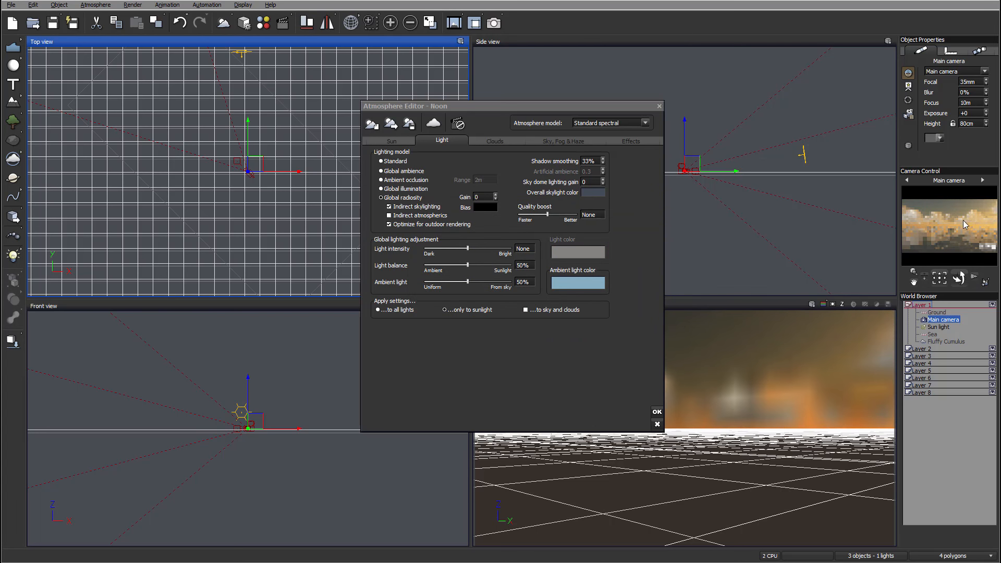
- Set the Fluffy Cumulus layer's height to 292 m, feathers to 68% and altitude variations to 100%
left_click(492, 140)
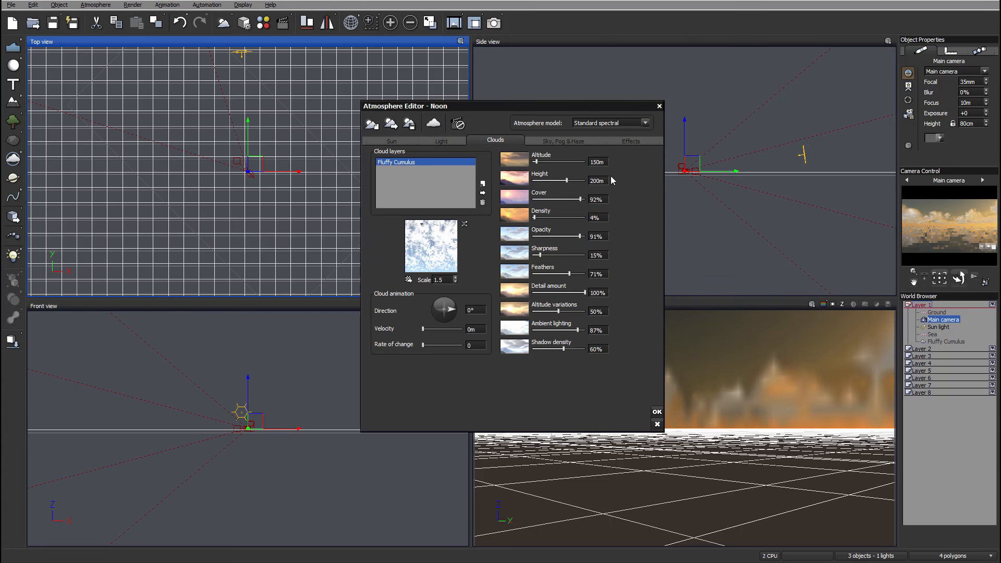
double_click(431, 246)
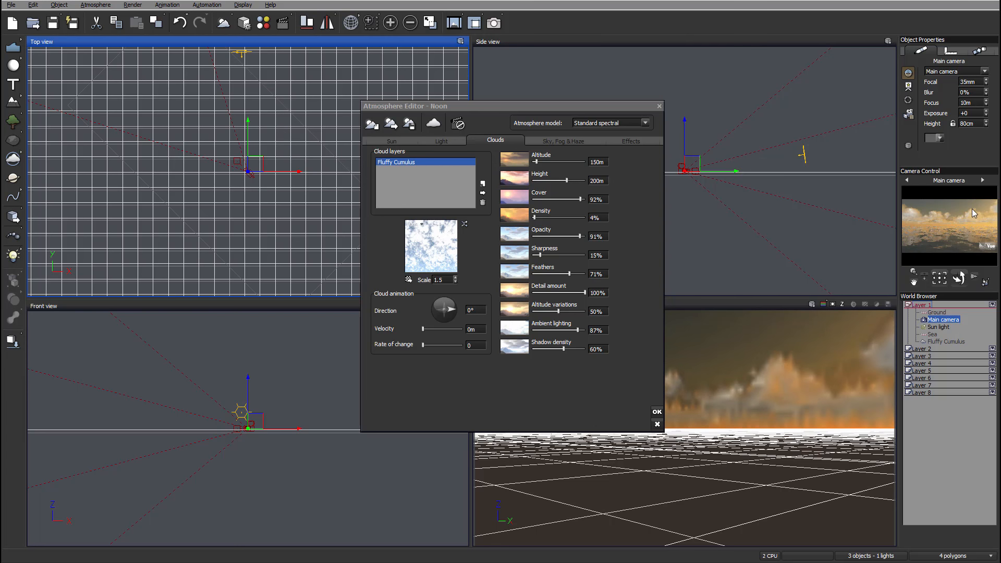
left_click_drag(568, 180, 573, 180)
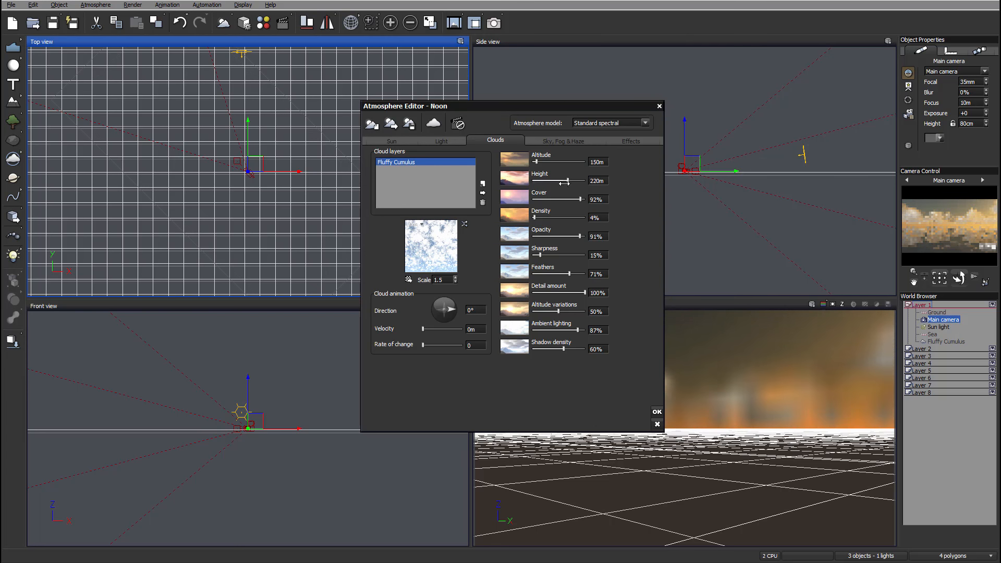
left_click_drag(568, 180, 576, 182)
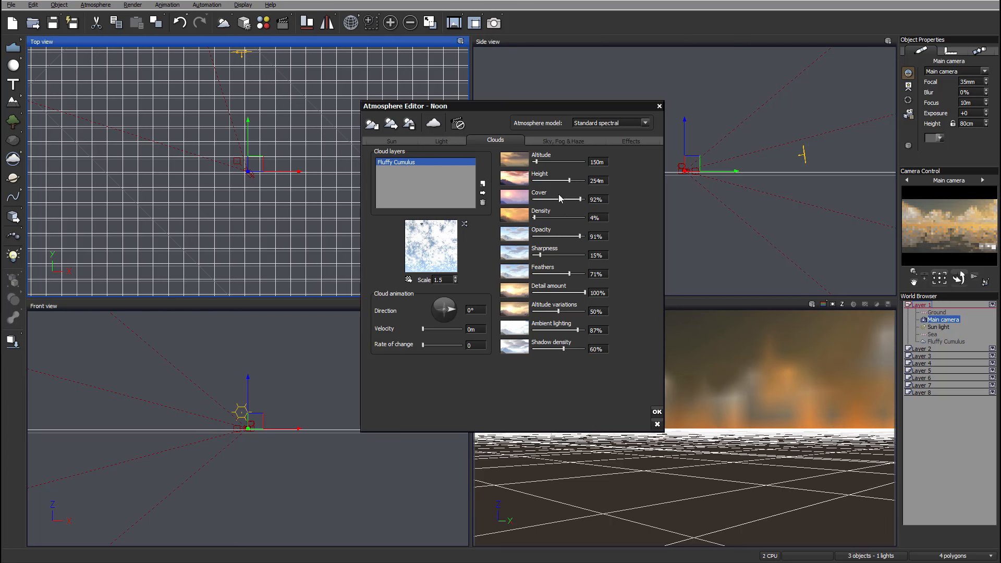
left_click_drag(569, 180, 571, 180)
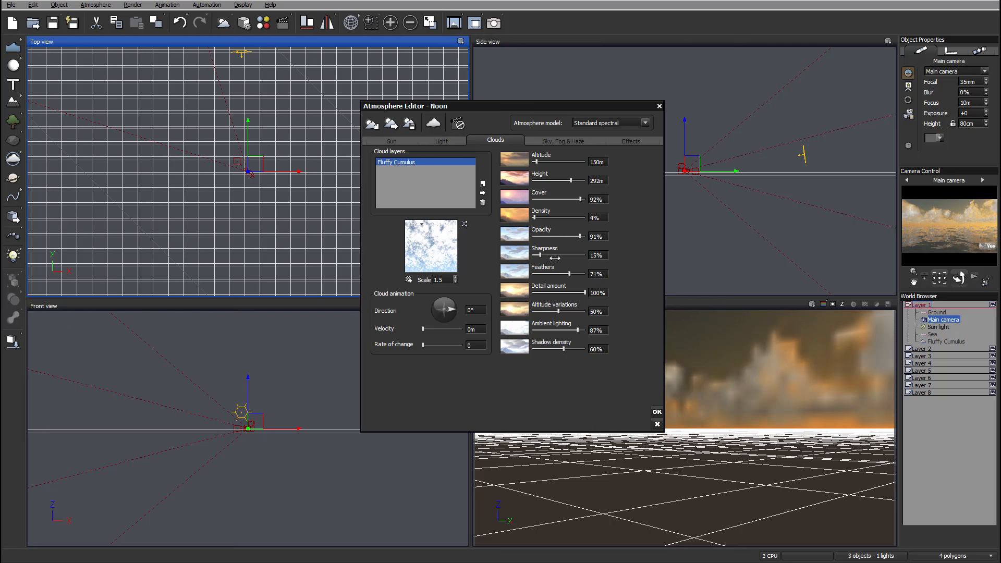
left_click_drag(569, 273, 567, 274)
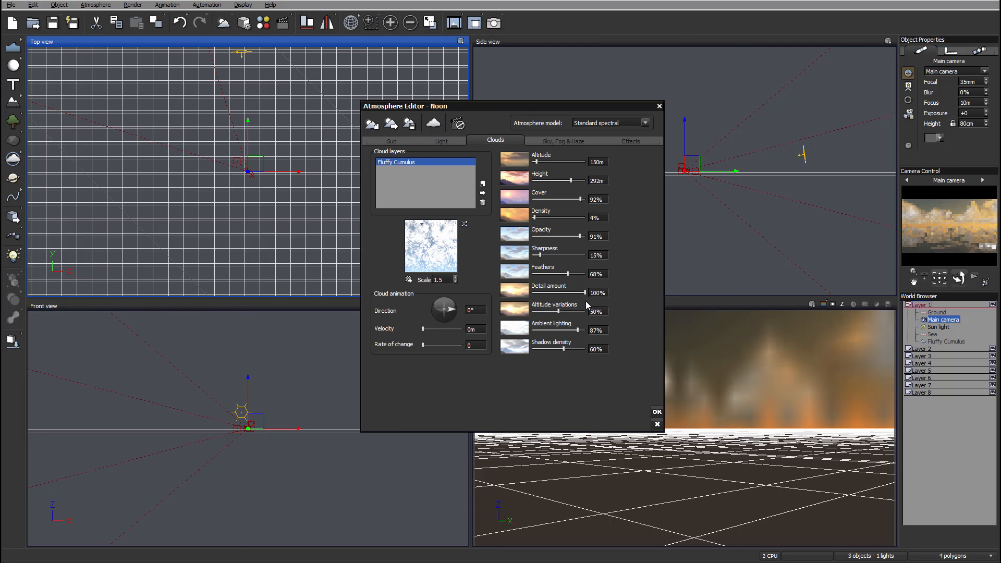
left_click_drag(558, 312, 600, 314)
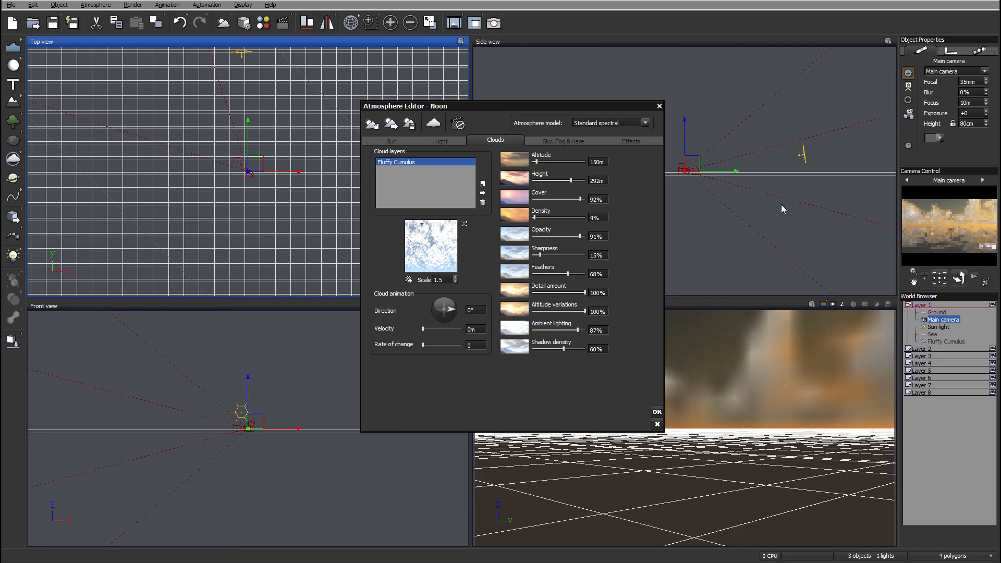
- Set the Fluffy Cumulus layer's height to 220 m, density to 4% and opacity to 84%
left_click_drag(573, 177, 569, 177)
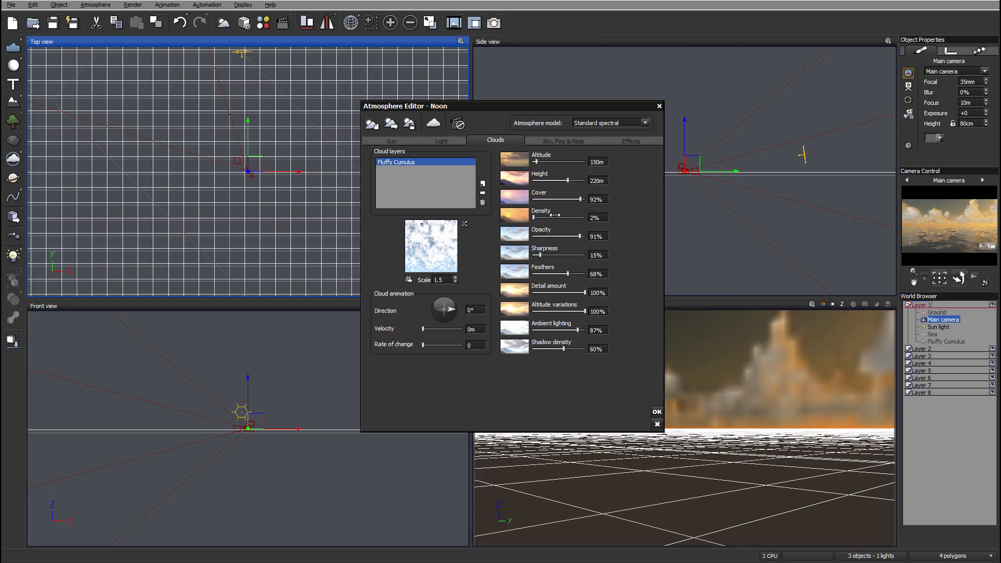
left_click_drag(556, 215, 550, 215)
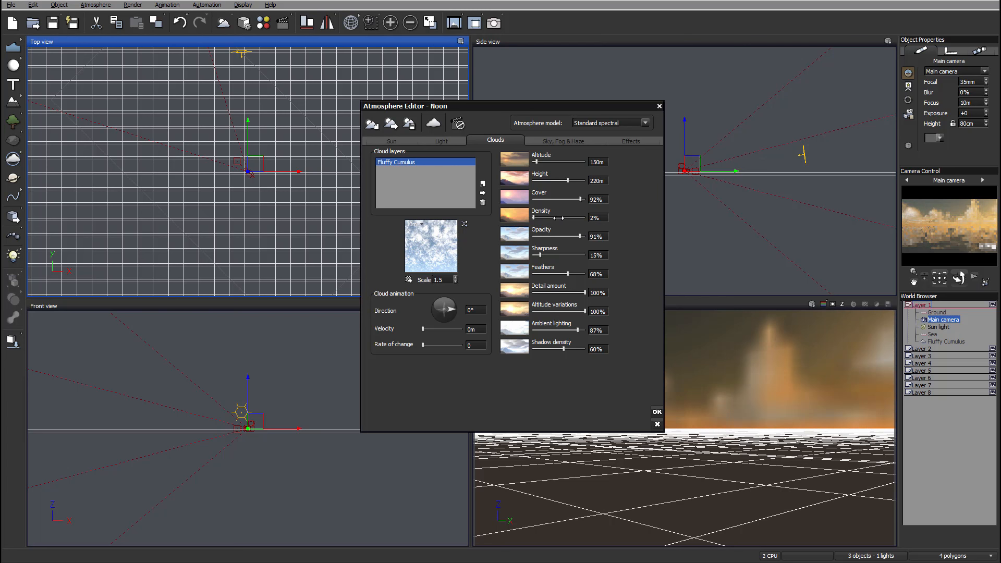
left_click_drag(533, 218, 574, 236)
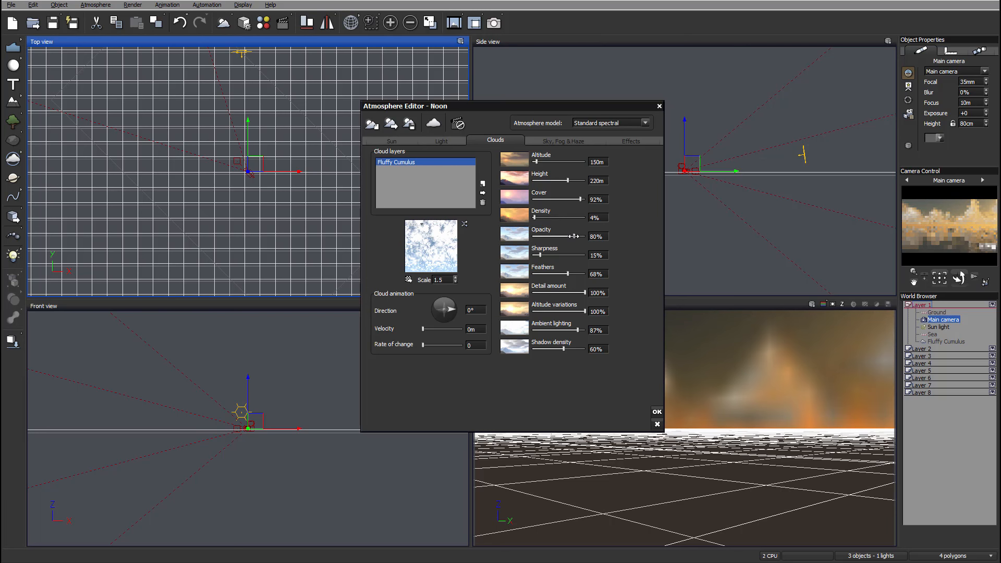
left_click_drag(573, 236, 574, 236)
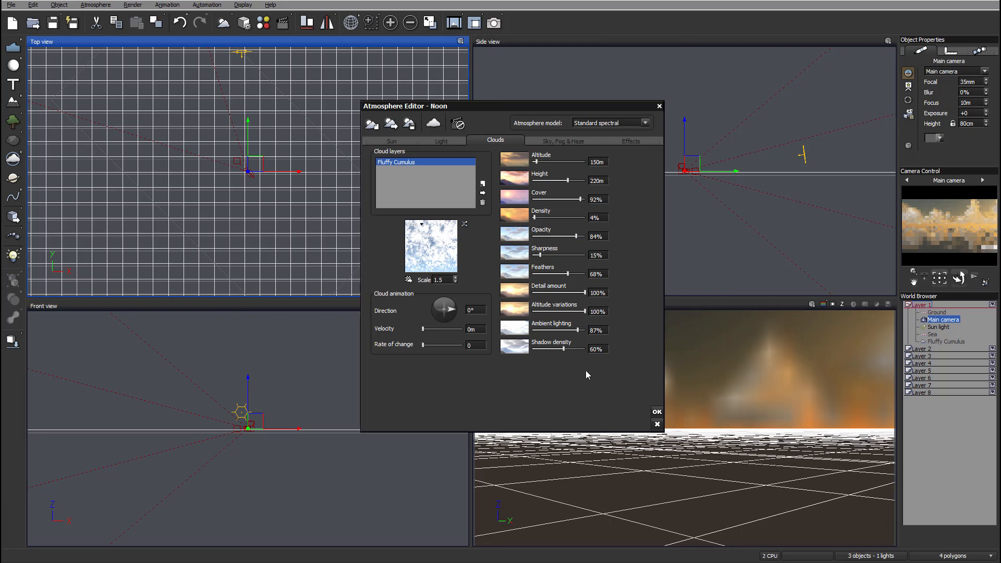
- Set the atmosphere's aerial perspective to 3, haze ground density to 25% and fog ground density to 19%
left_click(575, 144)
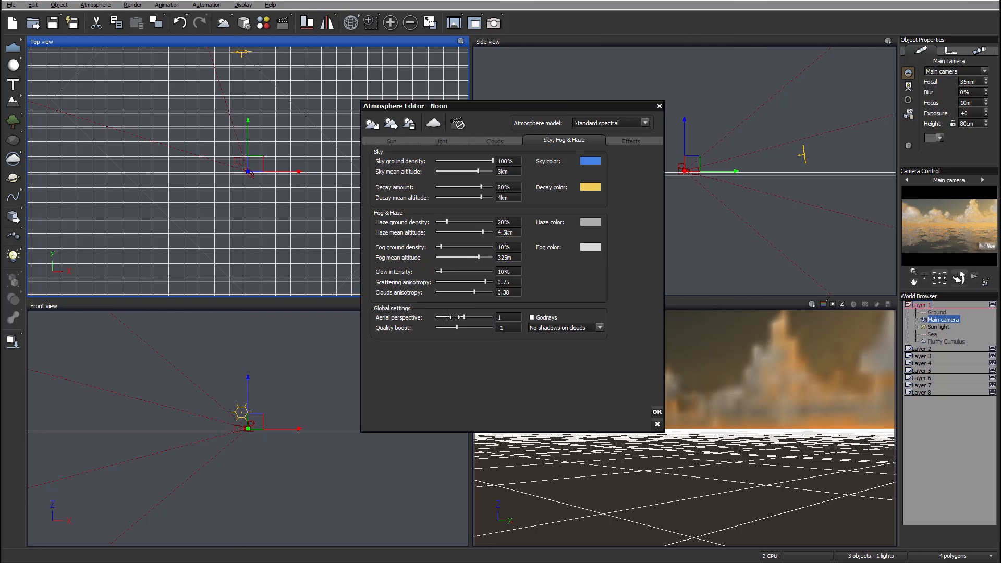
left_click_drag(471, 318, 482, 319)
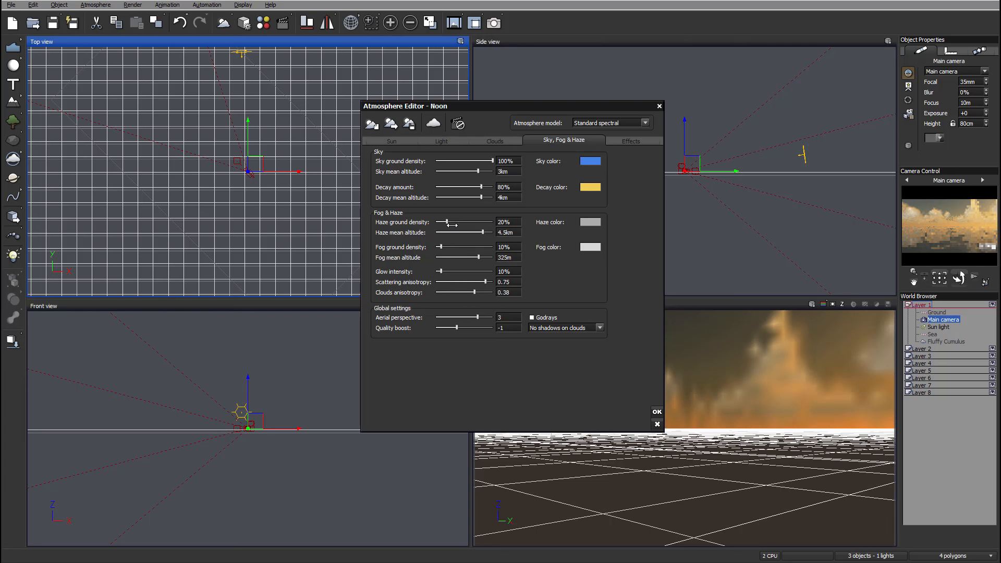
left_click_drag(447, 222, 453, 222)
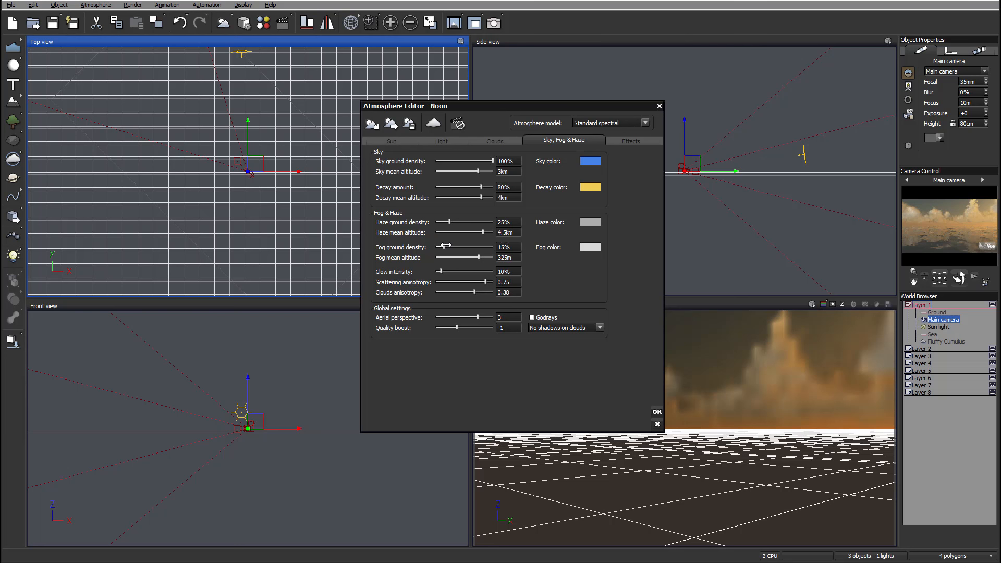
left_click_drag(443, 244, 446, 246)
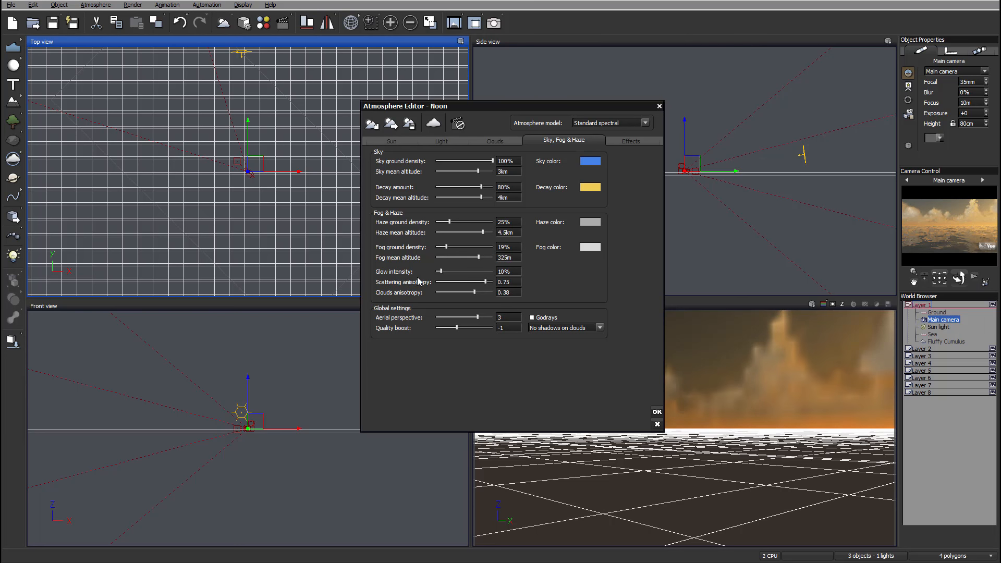
- Set the atmosphere's glow intensity to 17%, decay amount to 72% and quality boost to None, and accept the atmosphere settings
left_click_drag(439, 270, 445, 270)
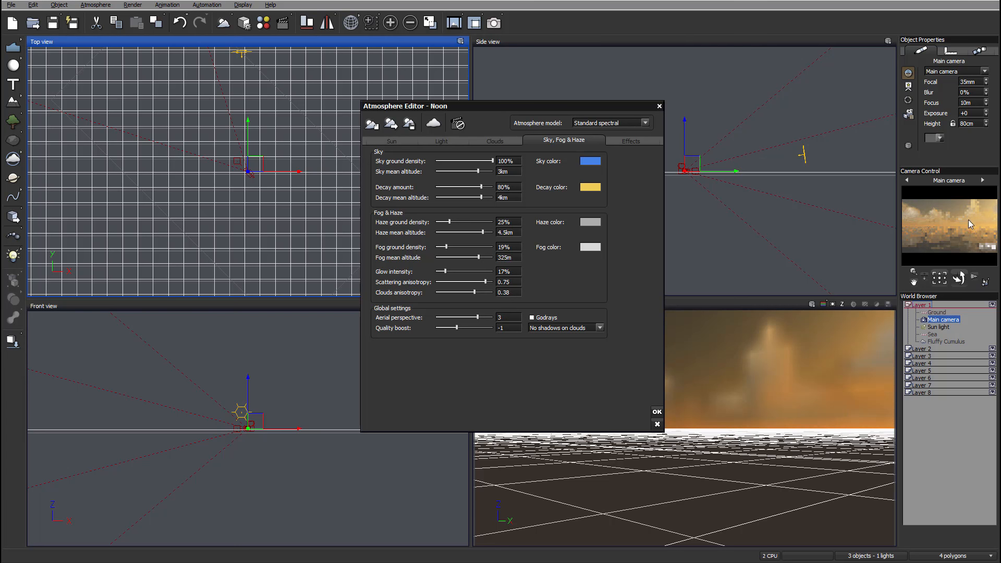
left_click_drag(490, 184, 487, 184)
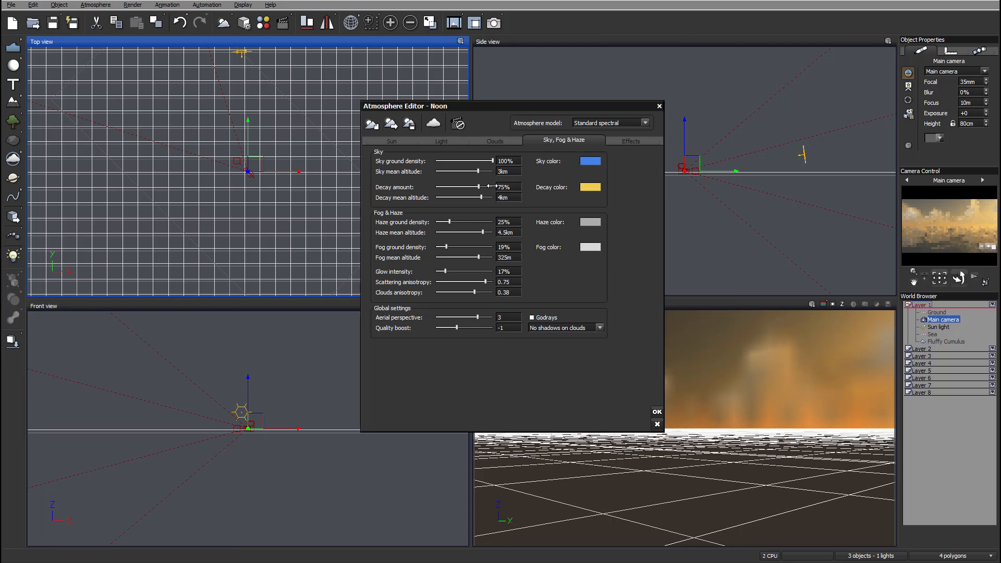
left_click_drag(490, 186, 488, 186)
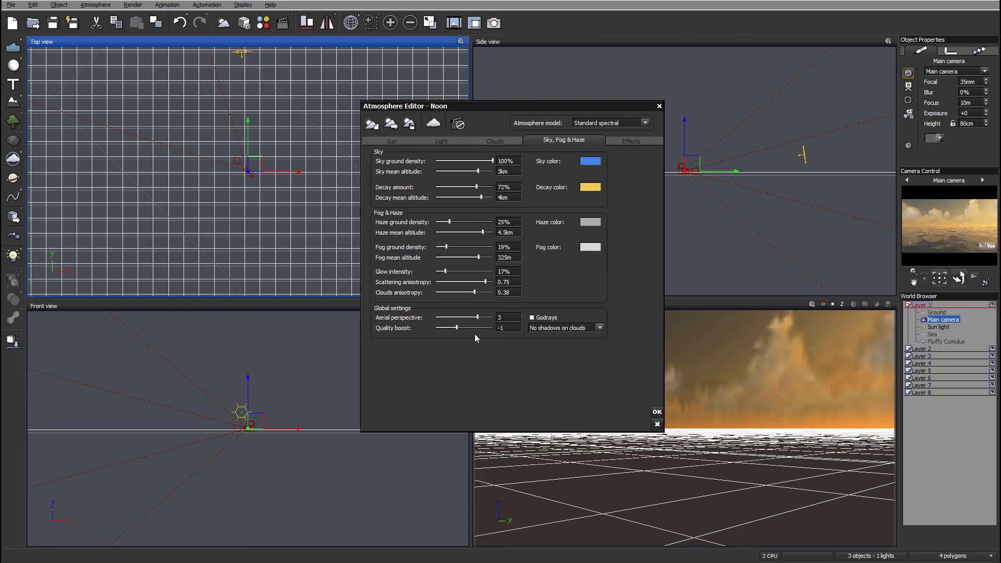
left_click_drag(461, 328, 464, 327)
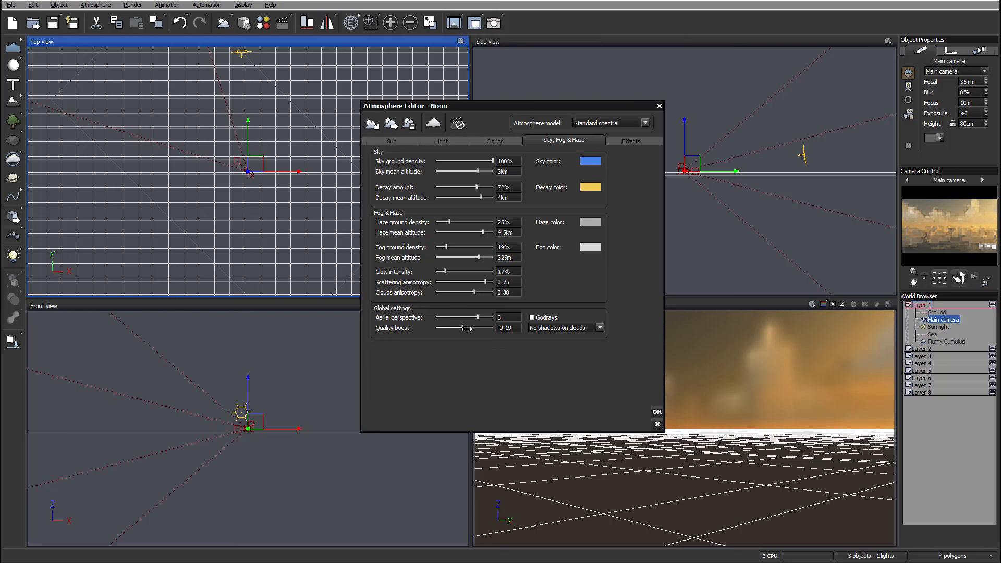
left_click_drag(471, 328, 469, 328)
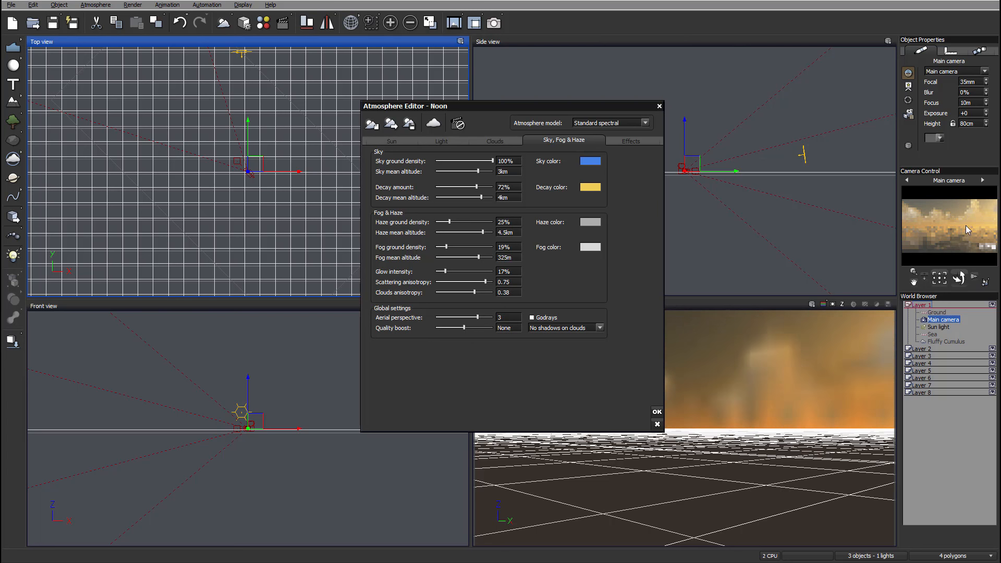
left_click(488, 139)
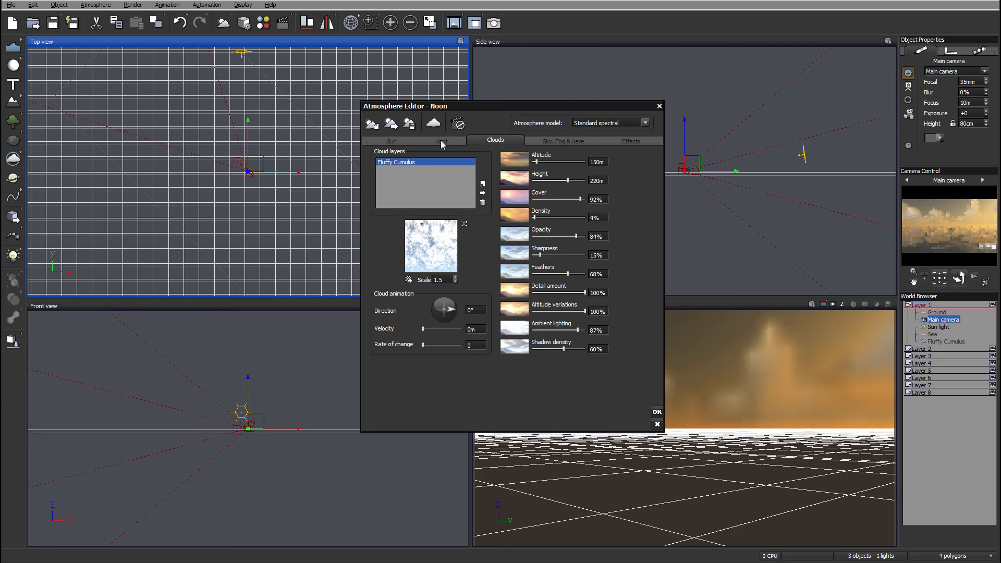
left_click(441, 141)
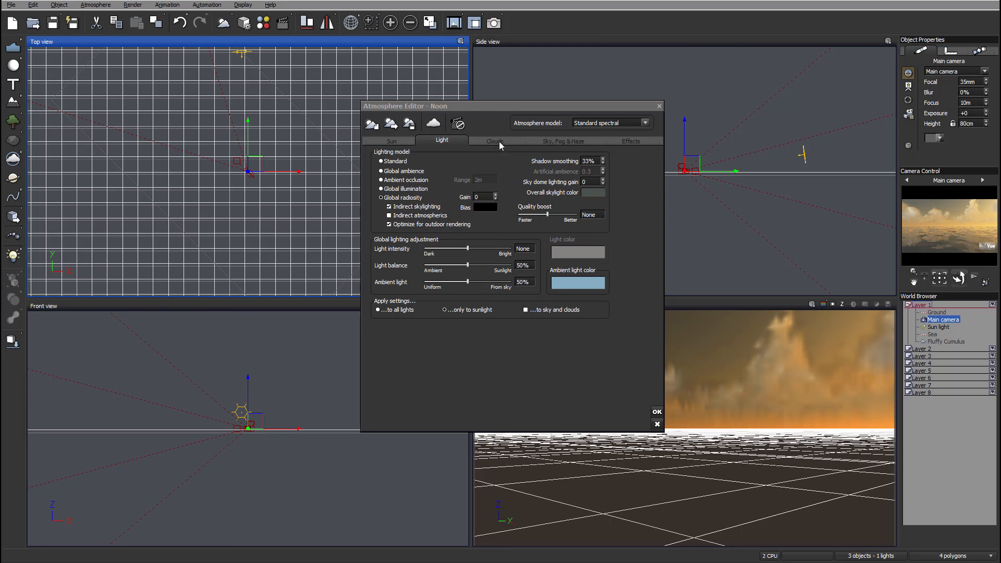
left_click(657, 412)
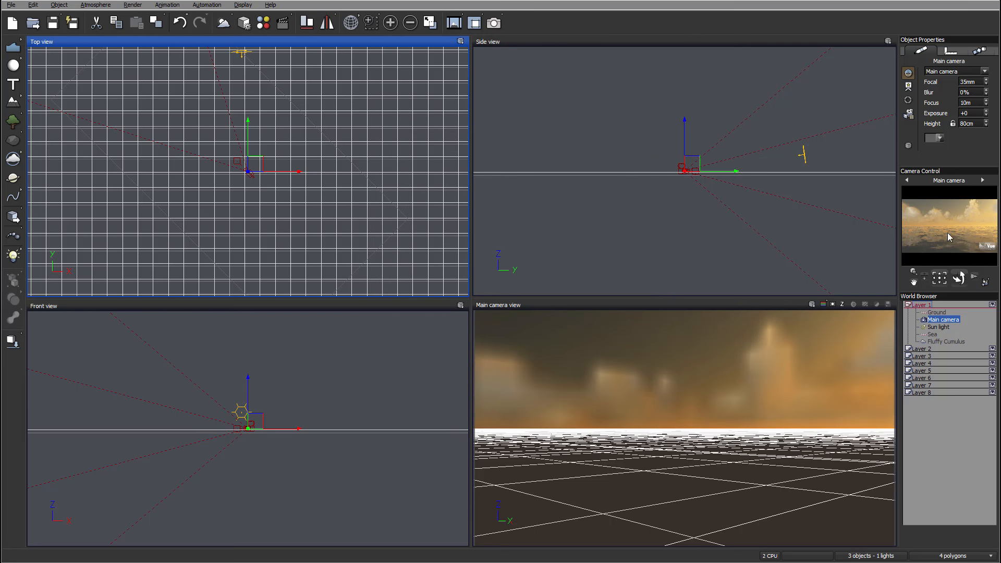
- In the Sea's Default water material, set the absorption depth to 10 m and turn reflective with angle to 30%
left_click(932, 334)
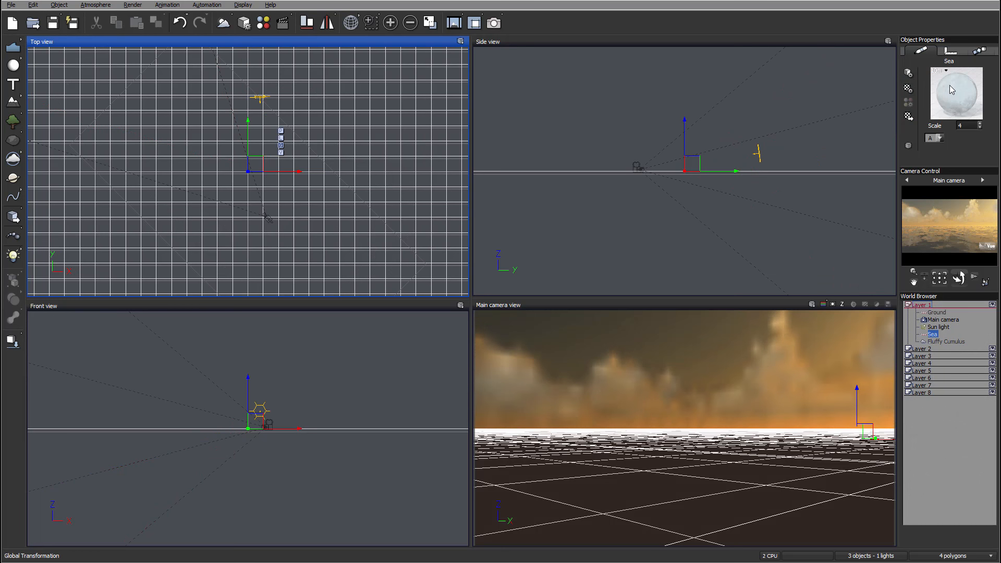
left_click(908, 115)
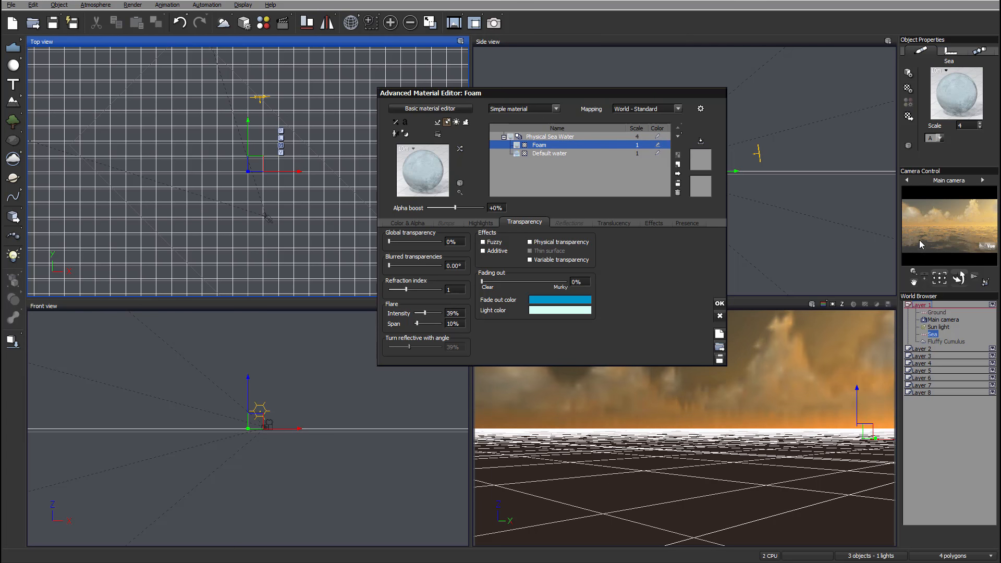
double_click(552, 155)
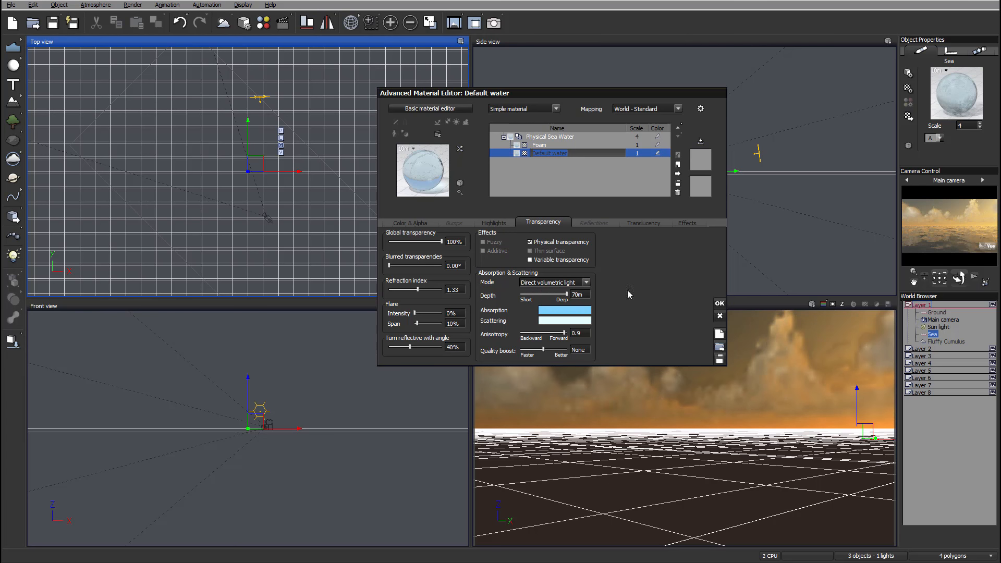
left_click(565, 294)
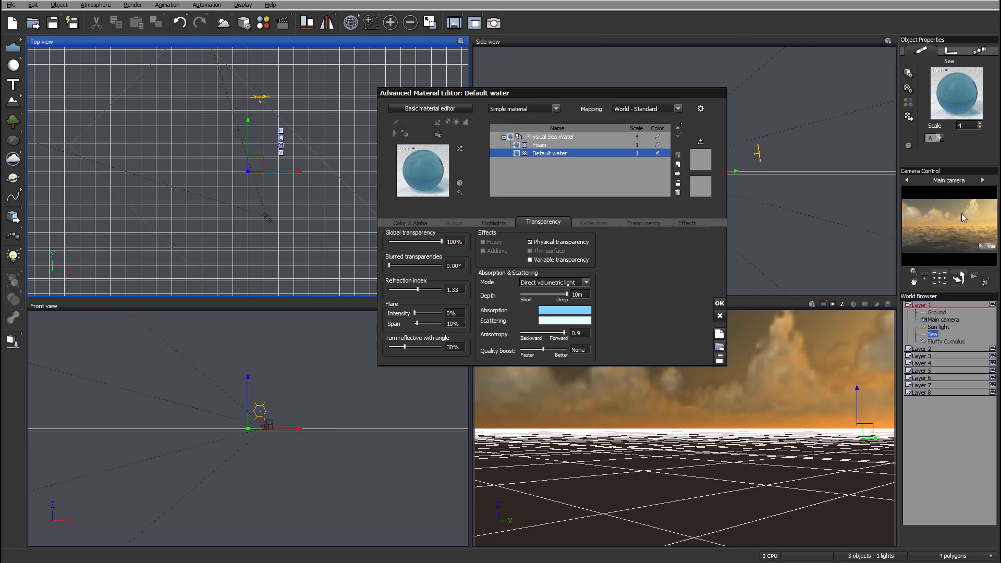
left_click(719, 304)
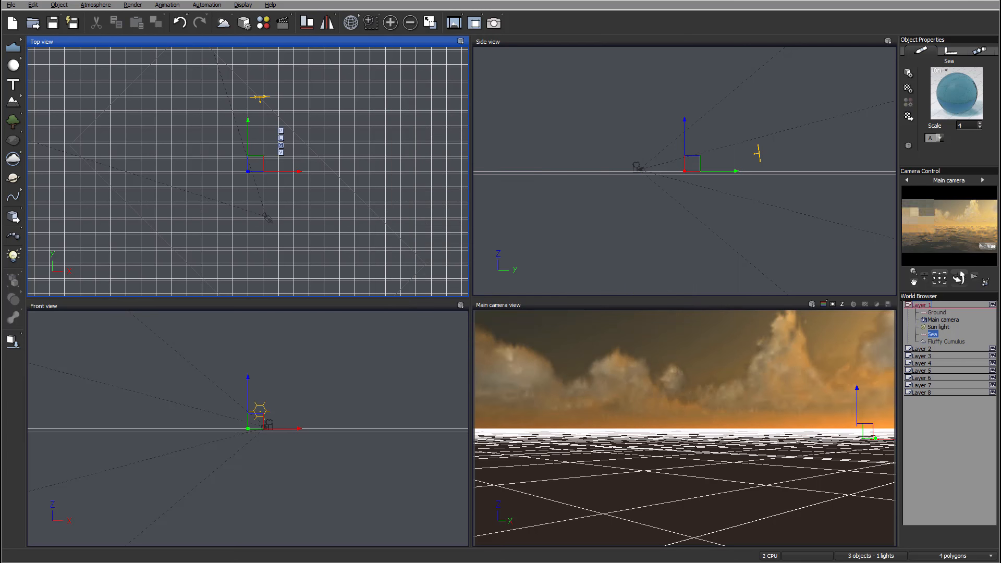
- Set the Fluffy Cumulus layer's cover to 94%
double_click(945, 341)
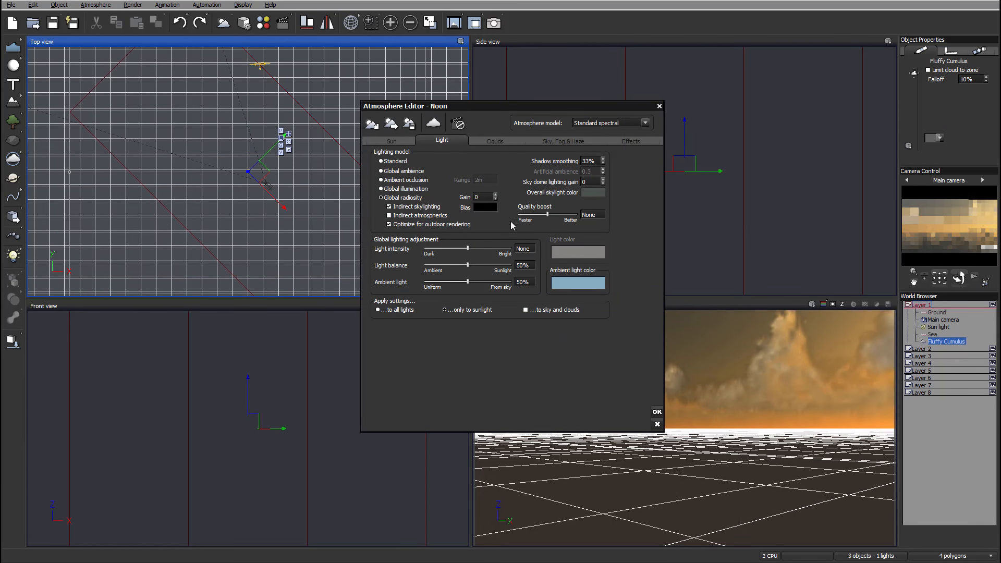
left_click(492, 139)
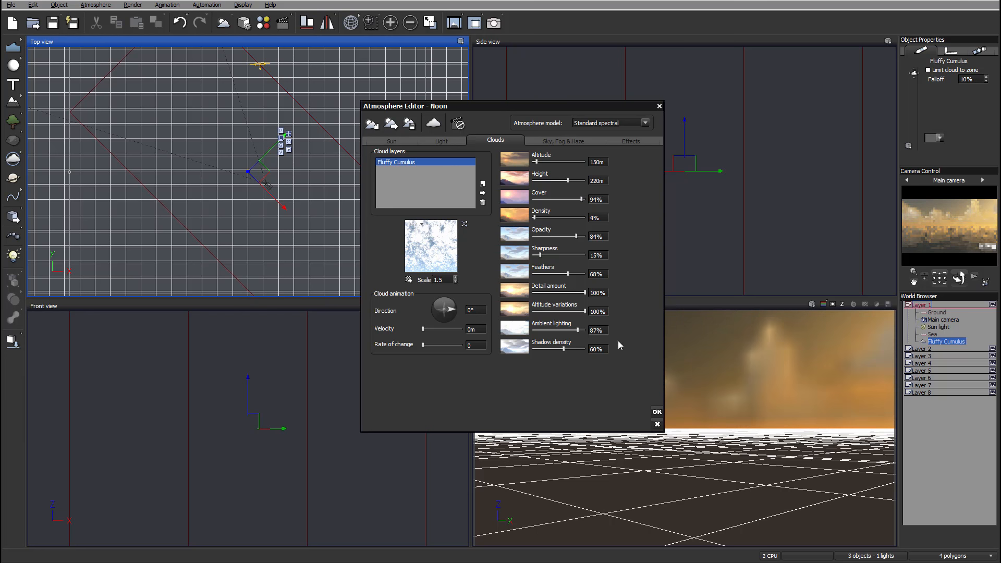
left_click(657, 411)
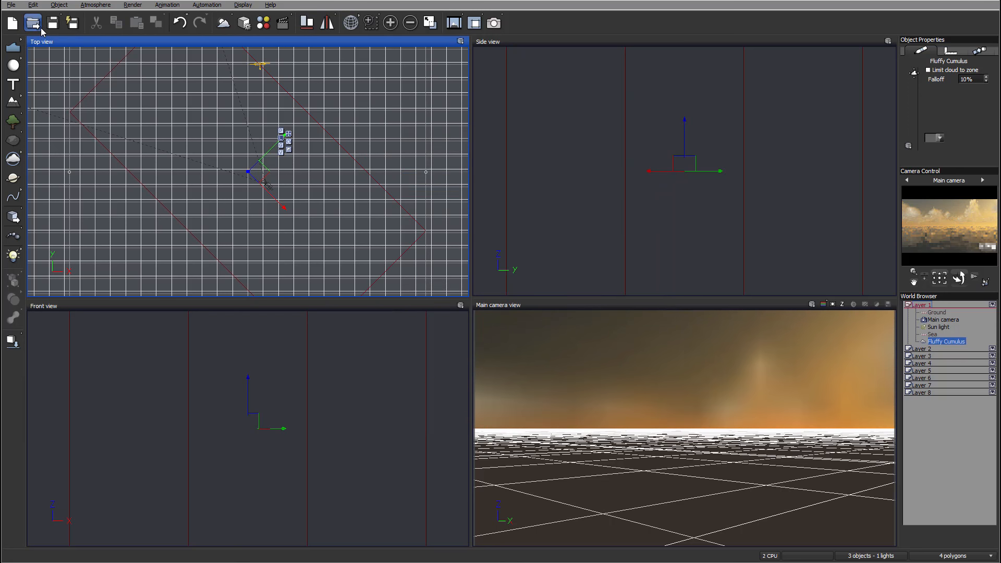
- Configure the render for Final quality, rendering to screen at 1600x900
right_click(492, 26)
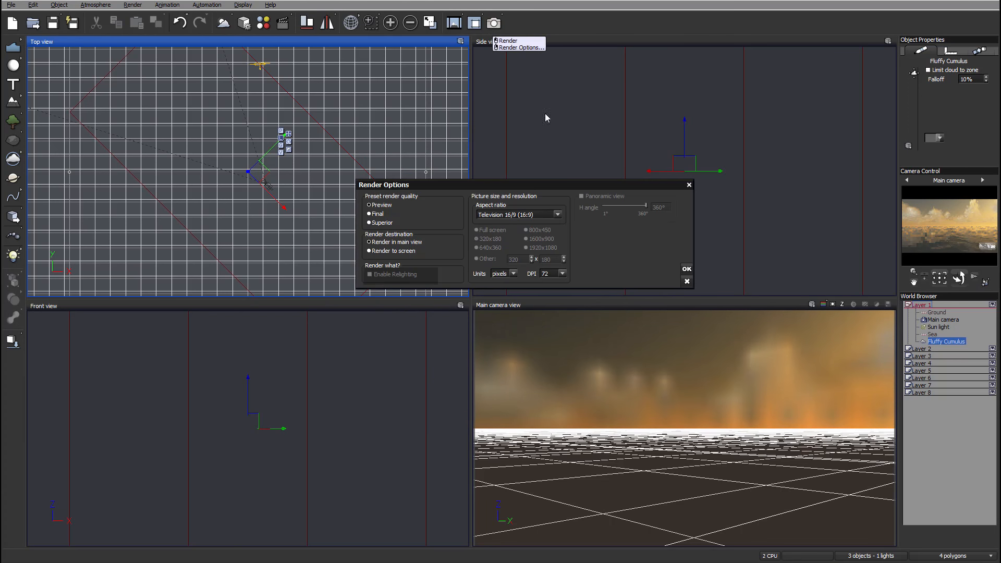
left_click(378, 214)
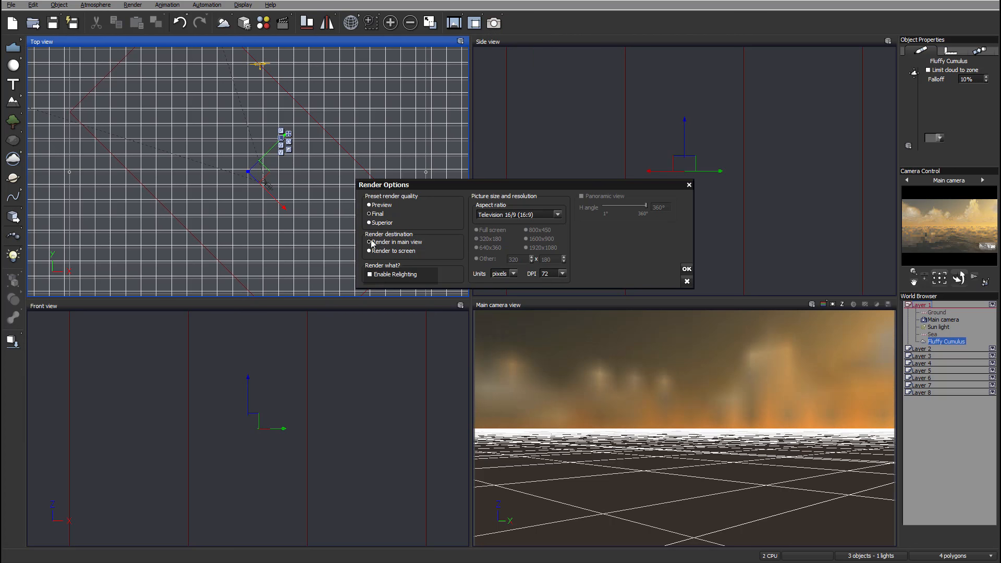
left_click(394, 252)
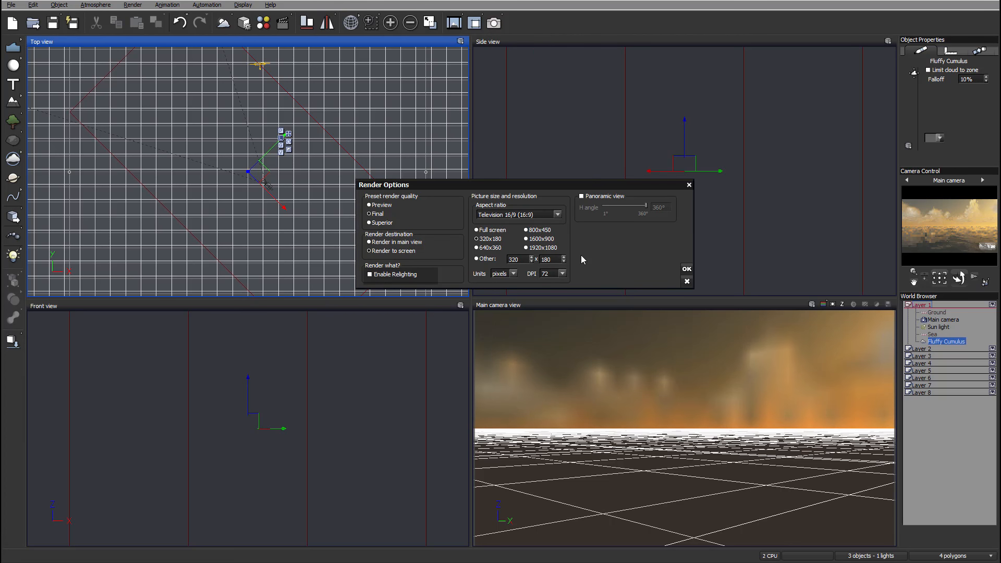
left_click(526, 239)
left_click(686, 269)
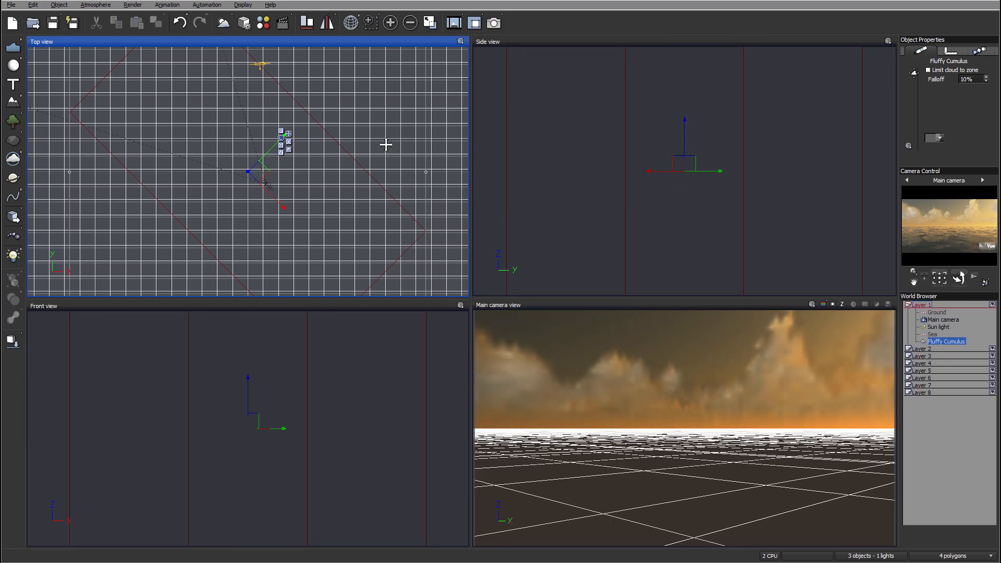
- Render the scene, dismiss the gamma notice and move the Post Render Options dialog aside to inspect the picture
left_click(493, 24)
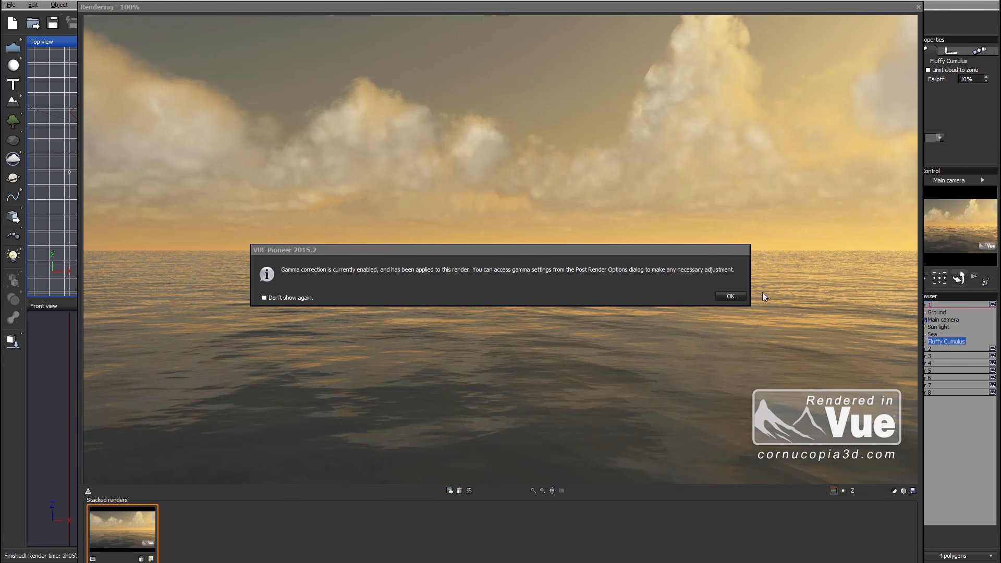
left_click(730, 296)
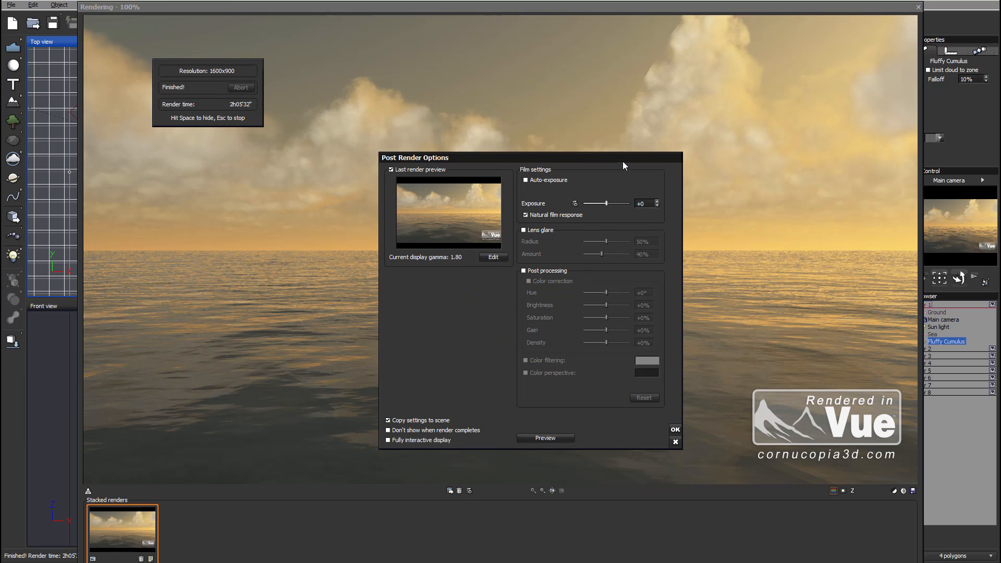
left_click_drag(623, 162, 790, 29)
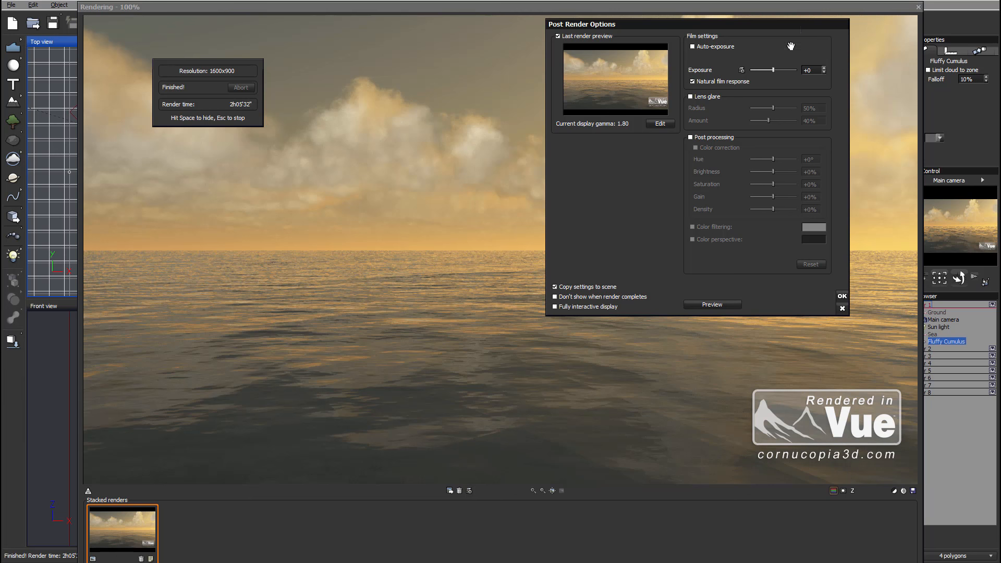
left_click_drag(790, 24, 551, 184)
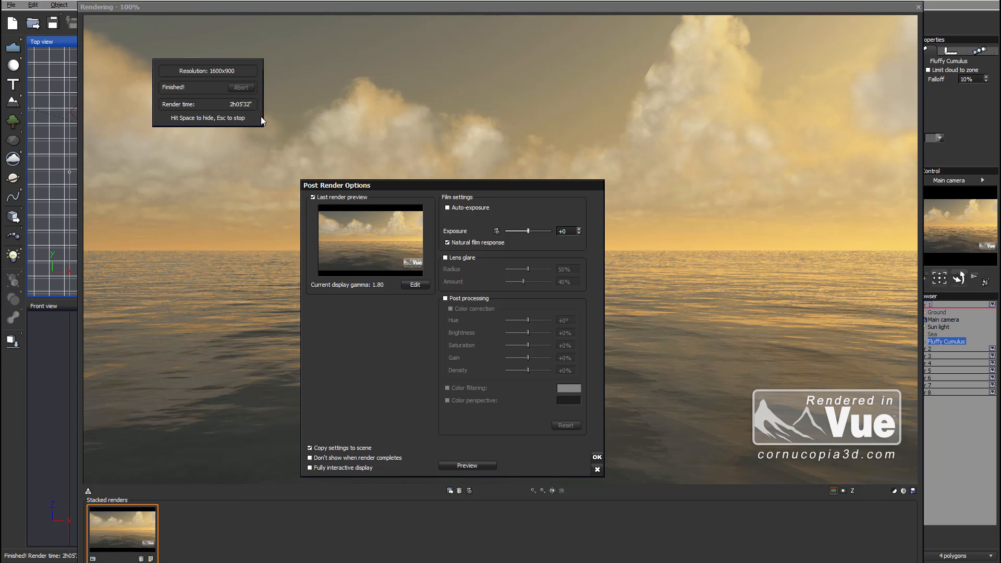
left_click_drag(451, 185, 498, 31)
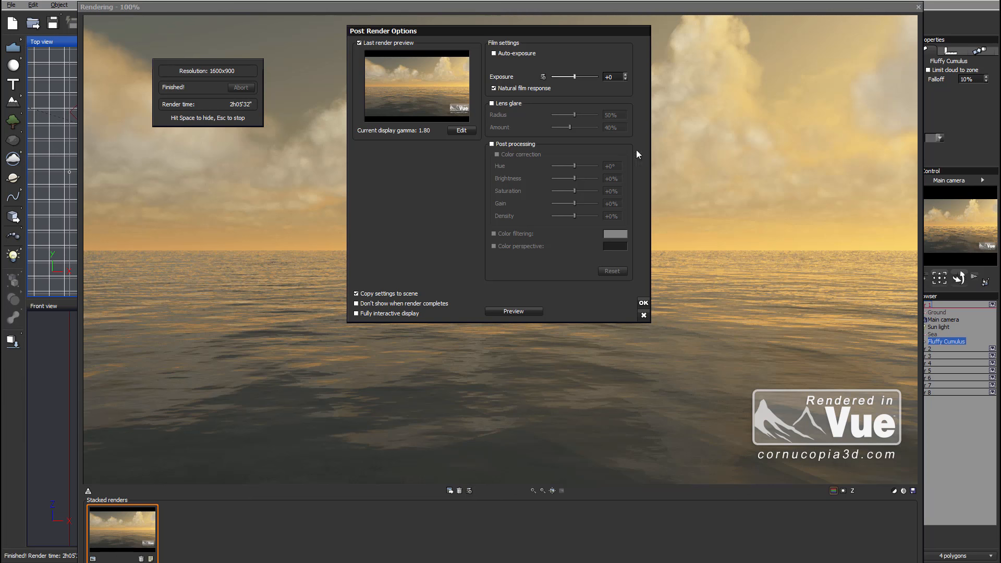
left_click_drag(552, 33, 546, 88)
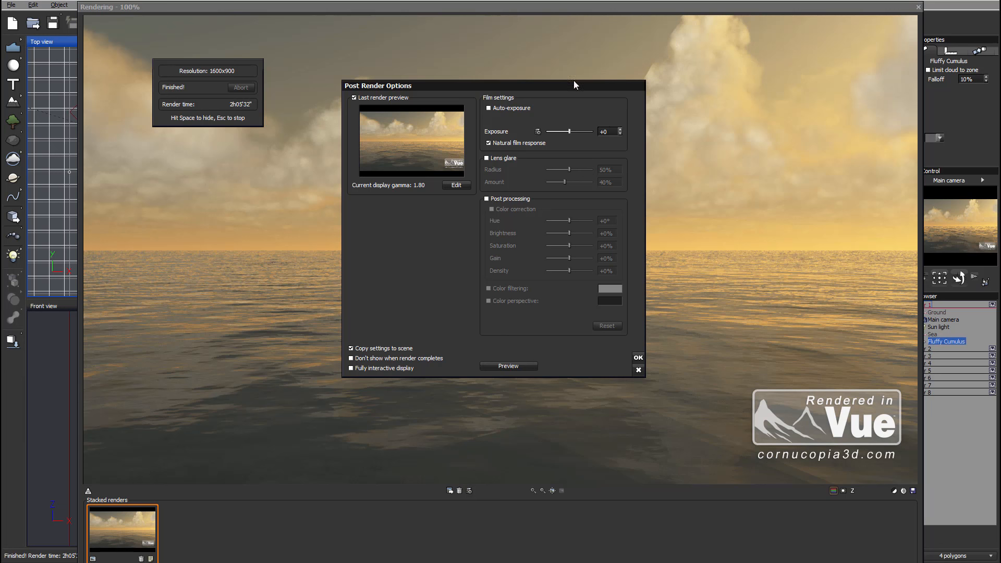
left_click_drag(573, 80, 593, 66)
left_click_drag(464, 68, 696, 48)
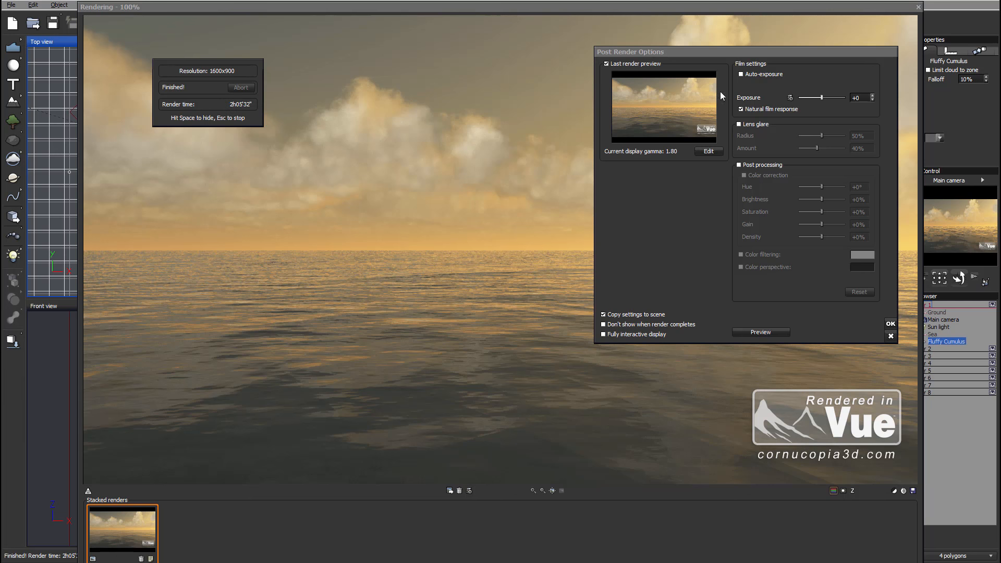
- Switch to the browser and read the Cornucopia3D page on the RenderUp module's image quality, resolution and logo removal features
left_click_drag(1000, 112, 388, 28)
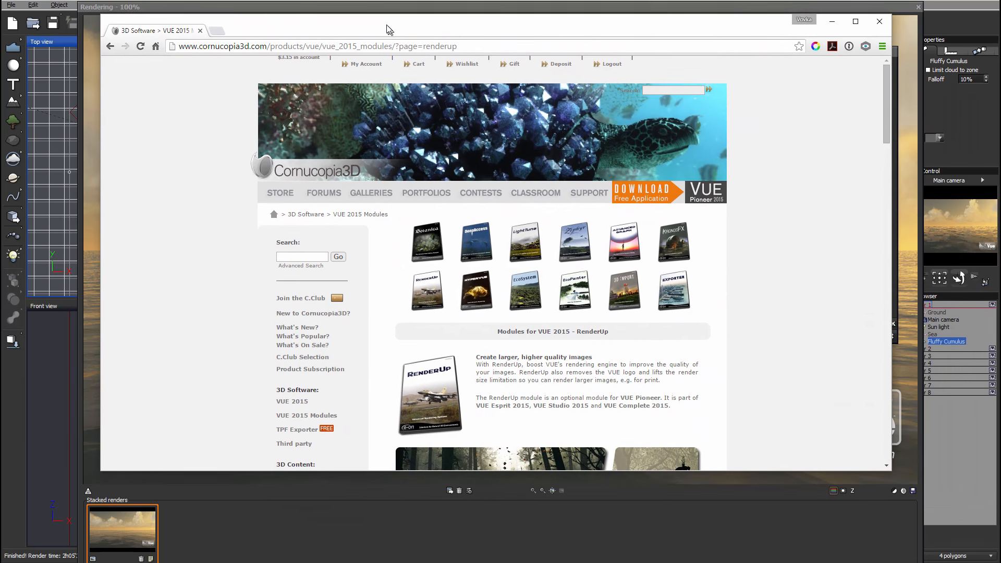
scroll(494, 241, "down", 1)
scroll(471, 198, "down", 4)
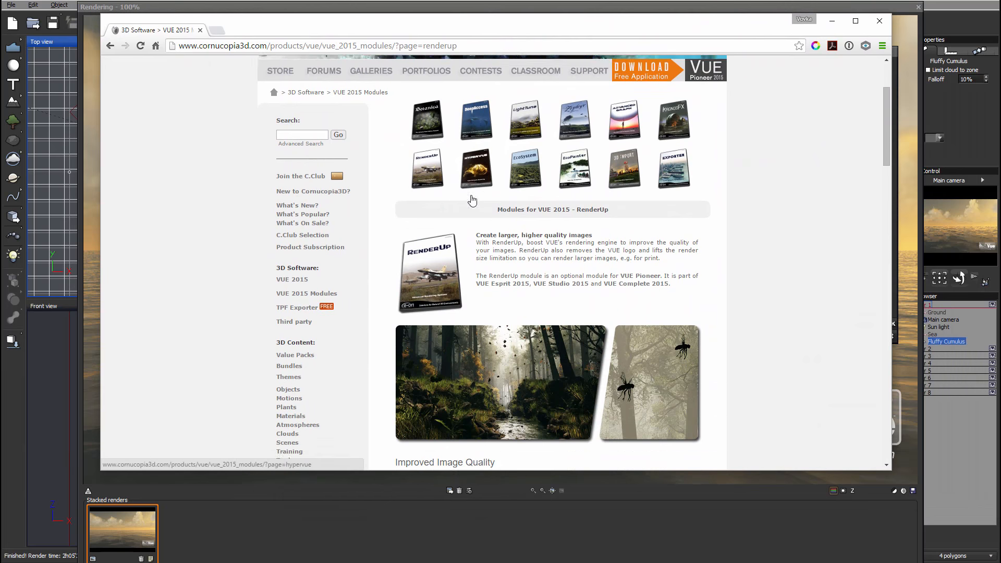
scroll(470, 194, "down", 3)
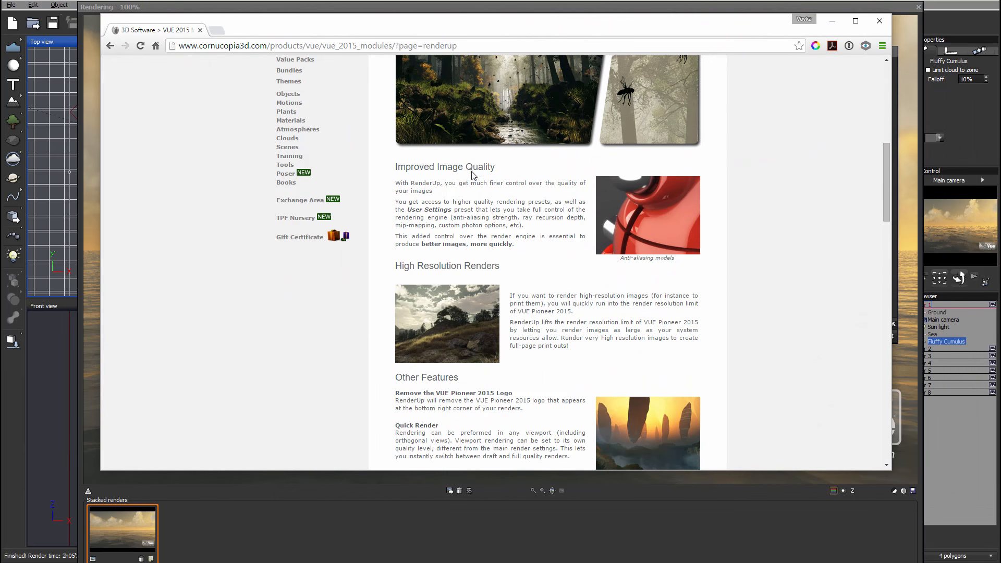
left_click_drag(427, 34, 1000, 152)
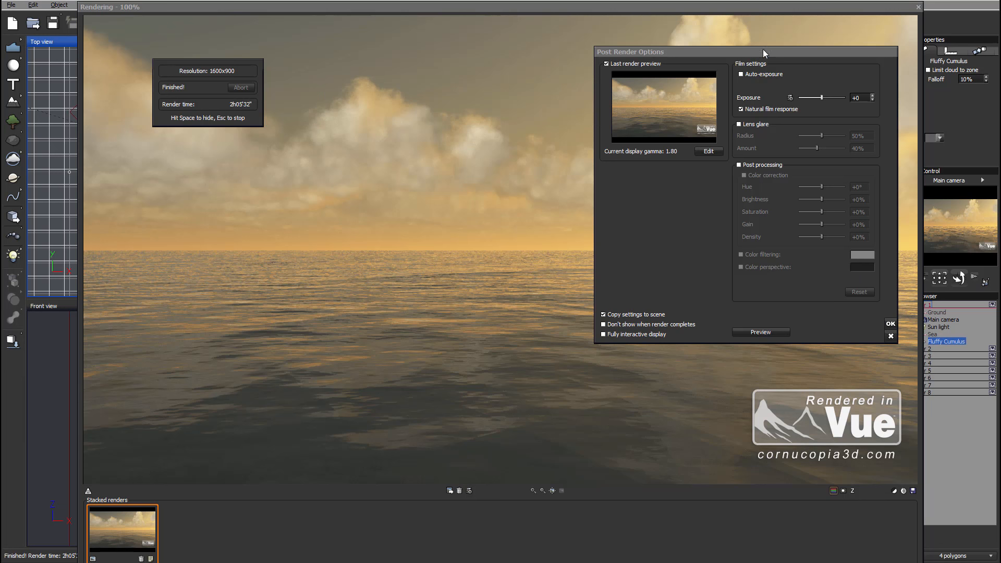
- Accept the post render options for the finished render without adding any corrections
mouse_move(763, 52)
left_mouse_down()
mouse_move(802, 20)
mouse_move(802, 32)
mouse_move(750, 39)
left_mouse_up()
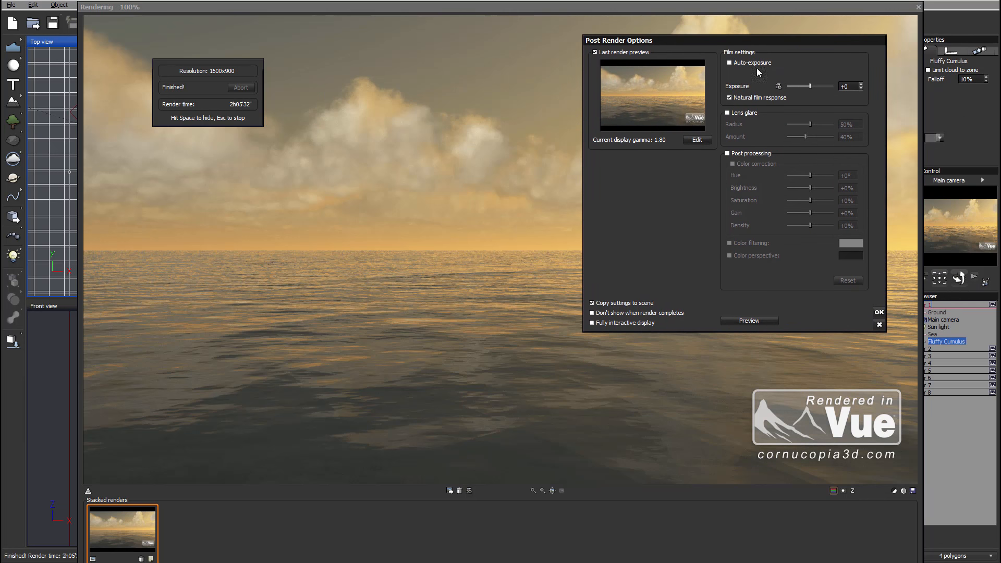
left_click(878, 311)
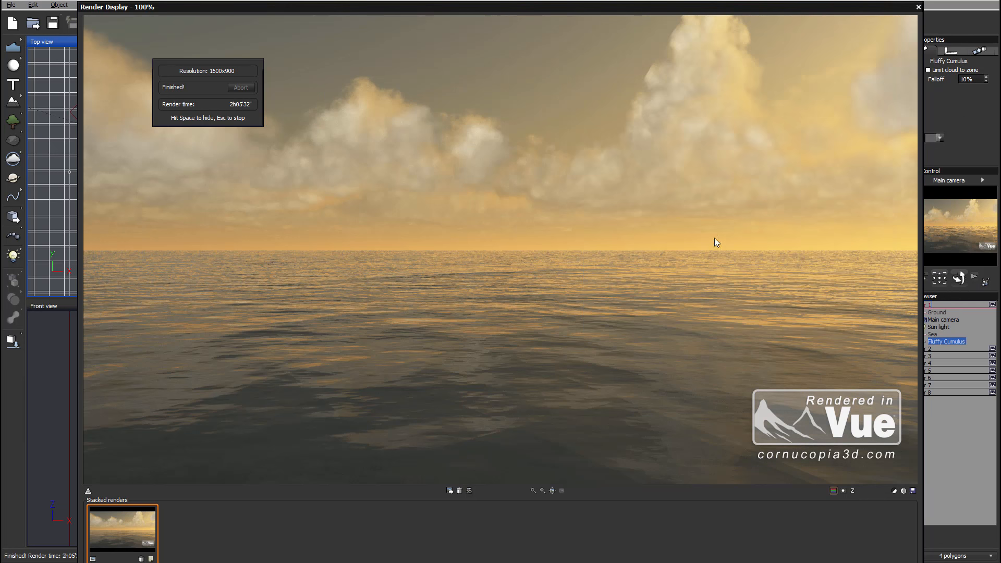